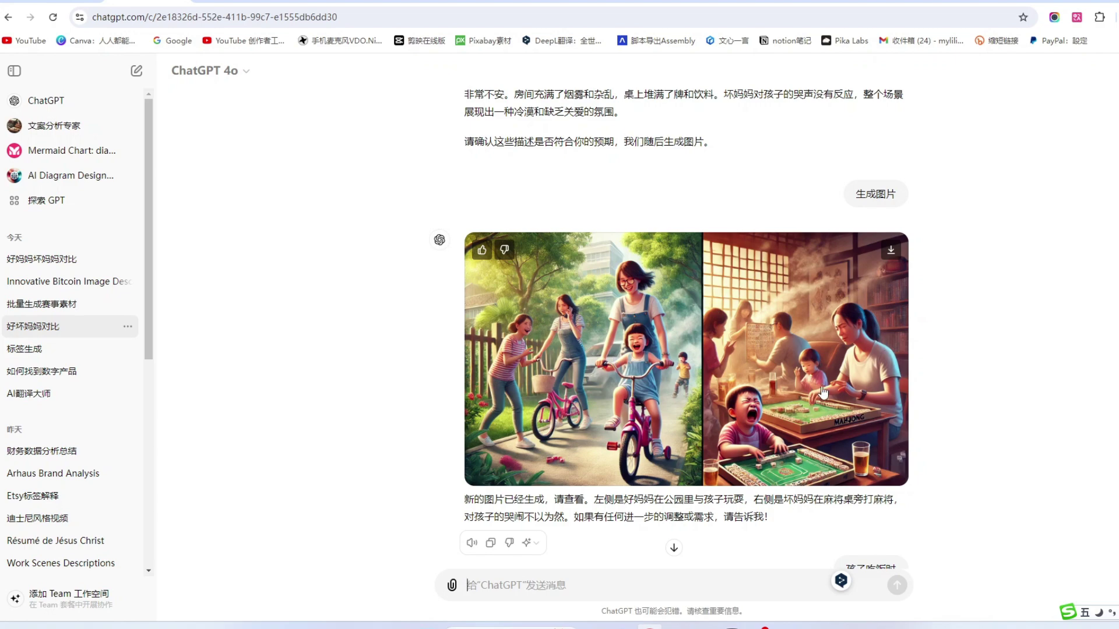
Step: Review the generated good-mom and bad-mom comparison images in the conversation, from the park scene through to the mothers' current-state scene
scroll(816, 382, down, 5)
scroll(816, 350, down, 4)
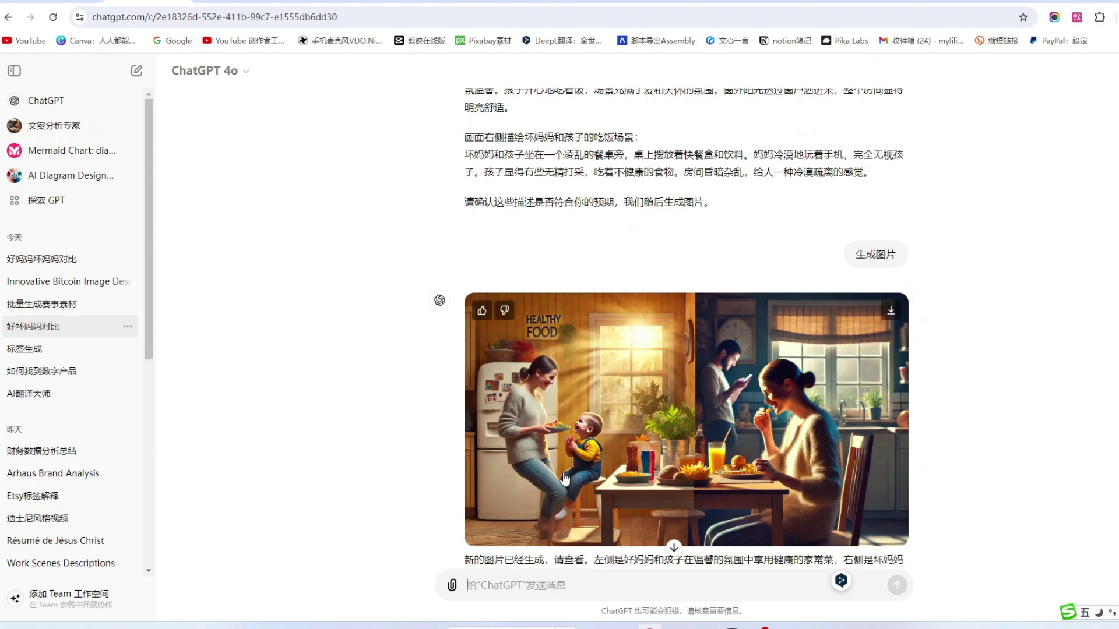
scroll(740, 423, down, 8)
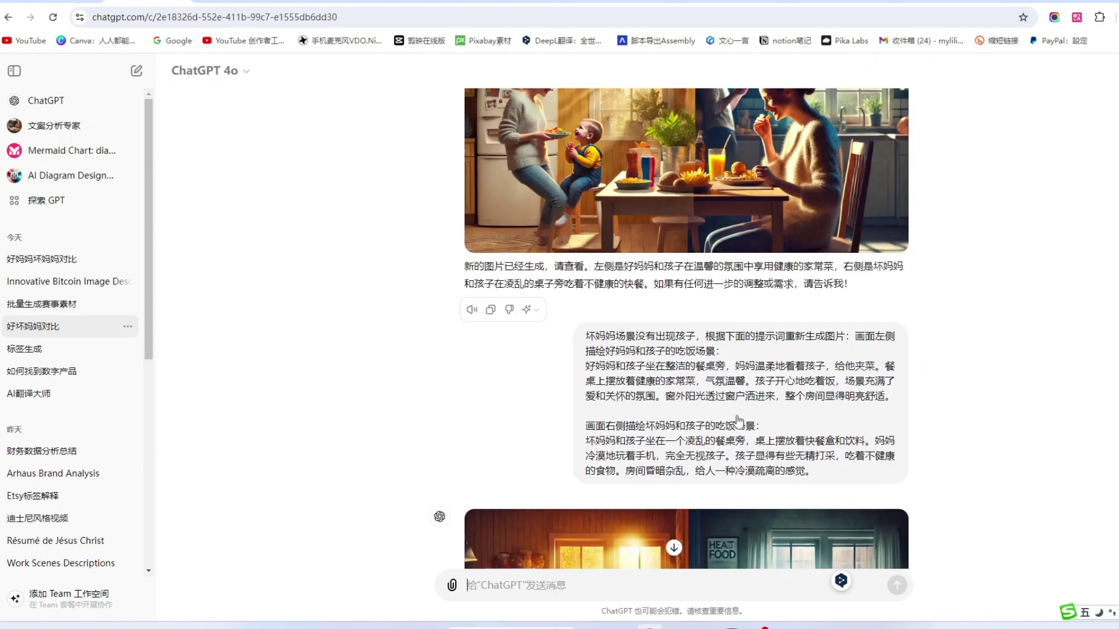
scroll(737, 415, down, 15)
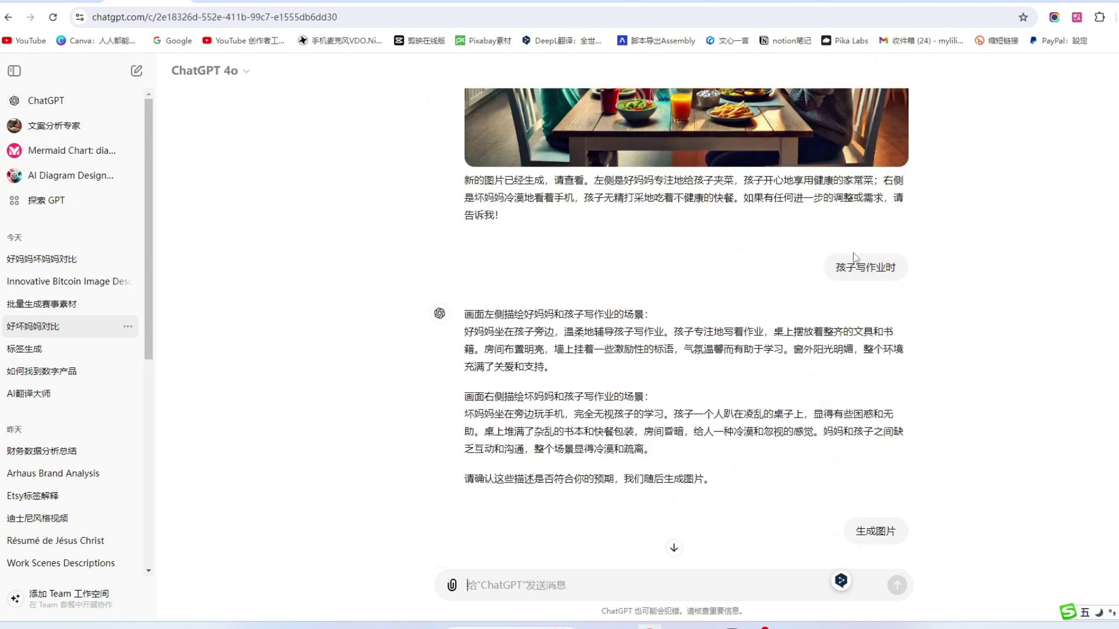
scroll(721, 338, down, 5)
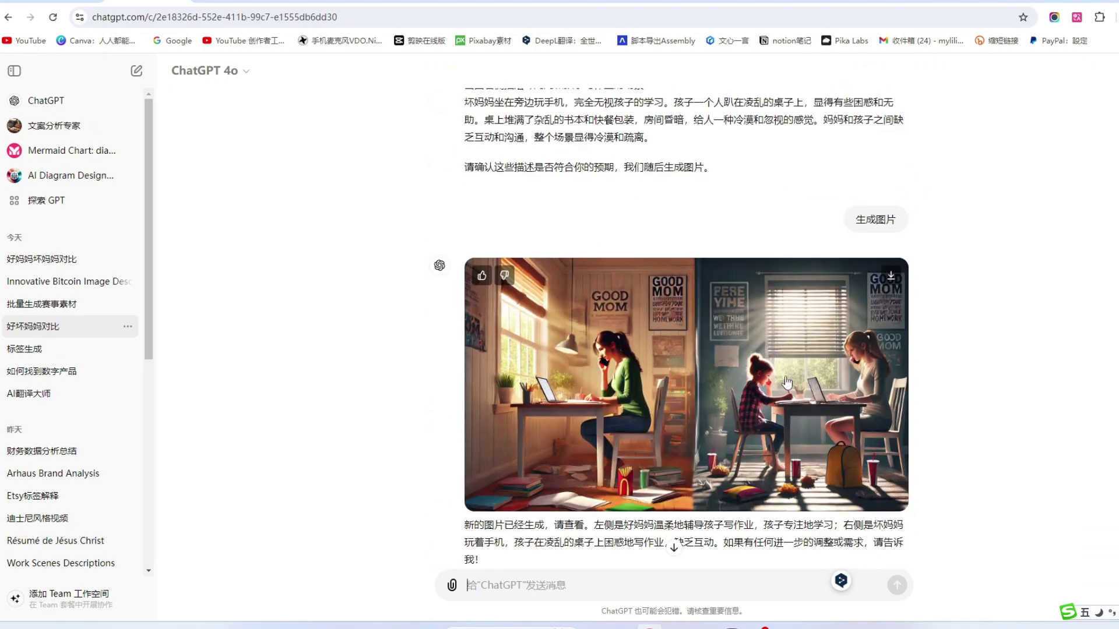
scroll(670, 390, down, 6)
scroll(787, 372, up, 2)
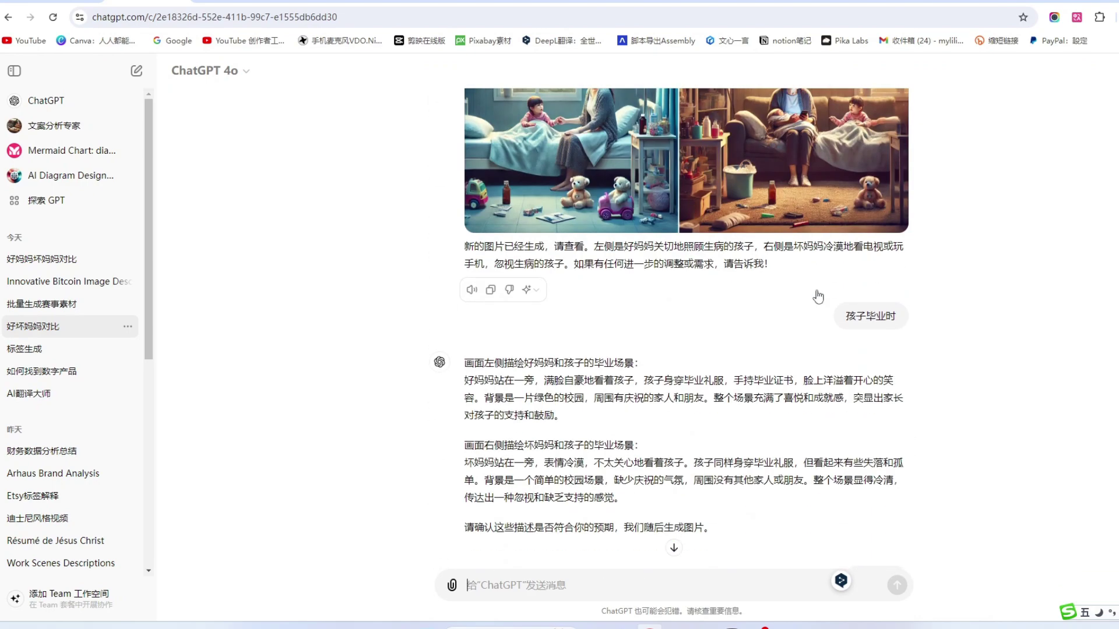
scroll(822, 366, down, 8)
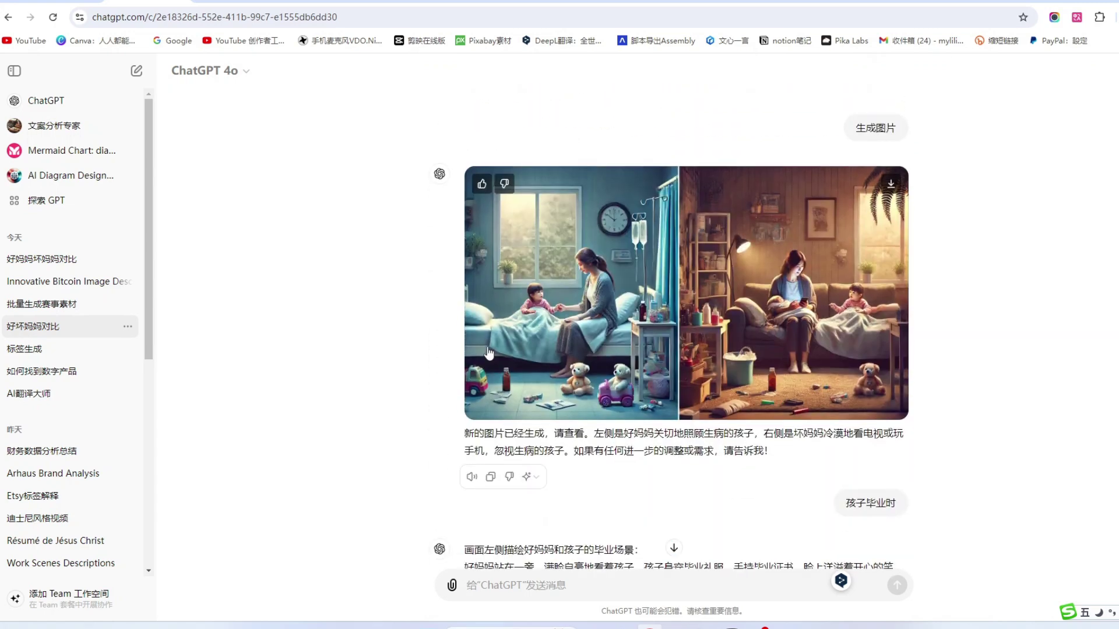
scroll(794, 289, down, 5)
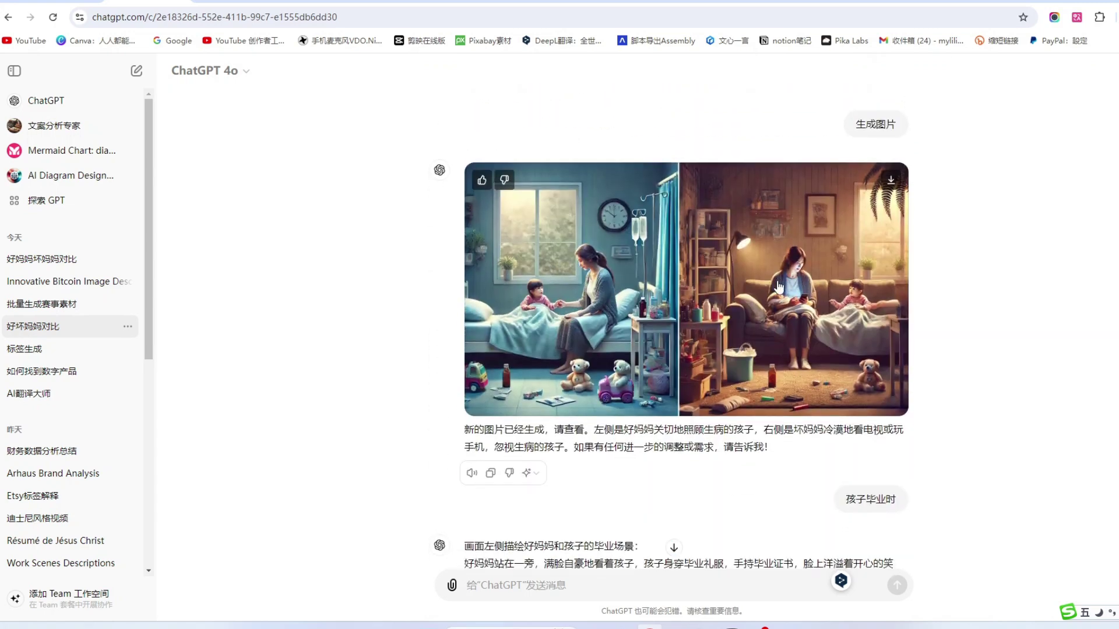
scroll(780, 286, down, 4)
scroll(810, 291, up, 5)
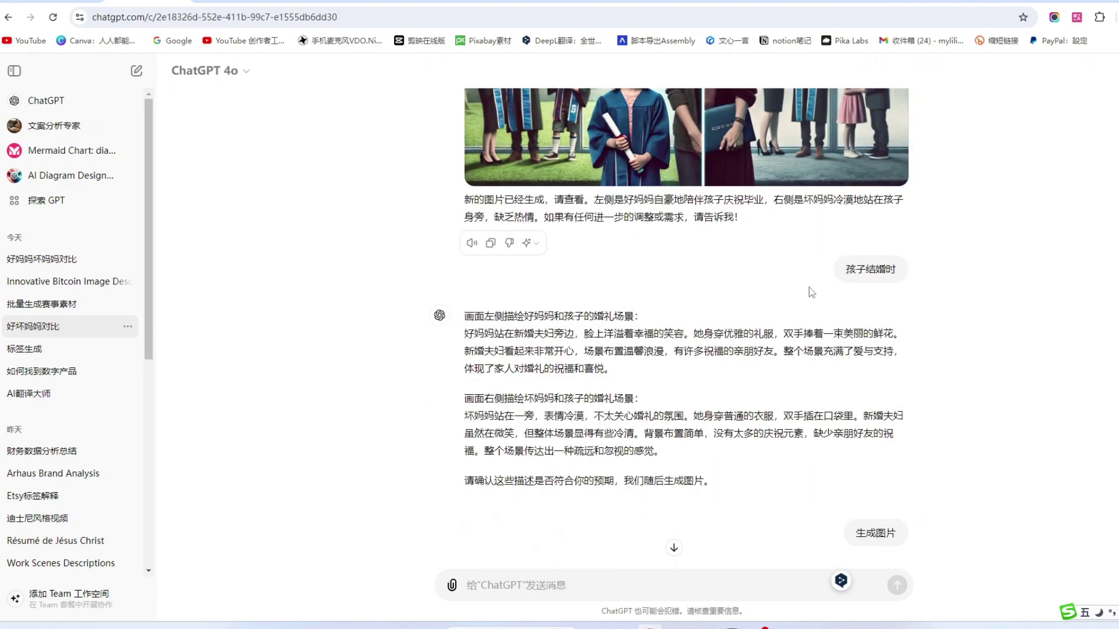
scroll(810, 293, down, 5)
scroll(809, 294, down, 8)
scroll(805, 361, up, 8)
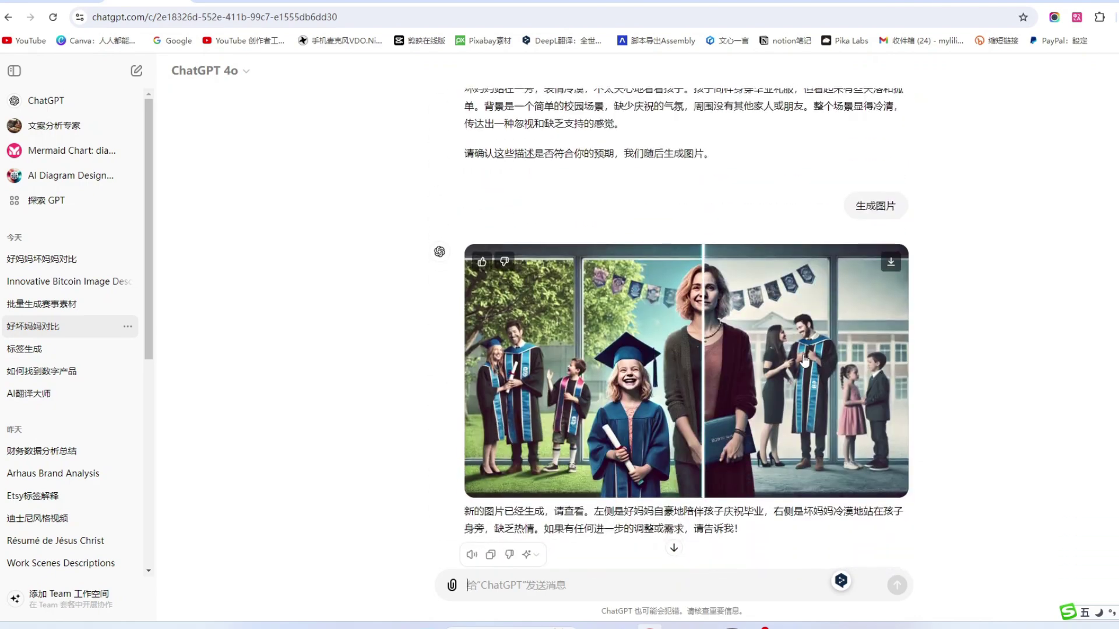
scroll(805, 379, down, 5)
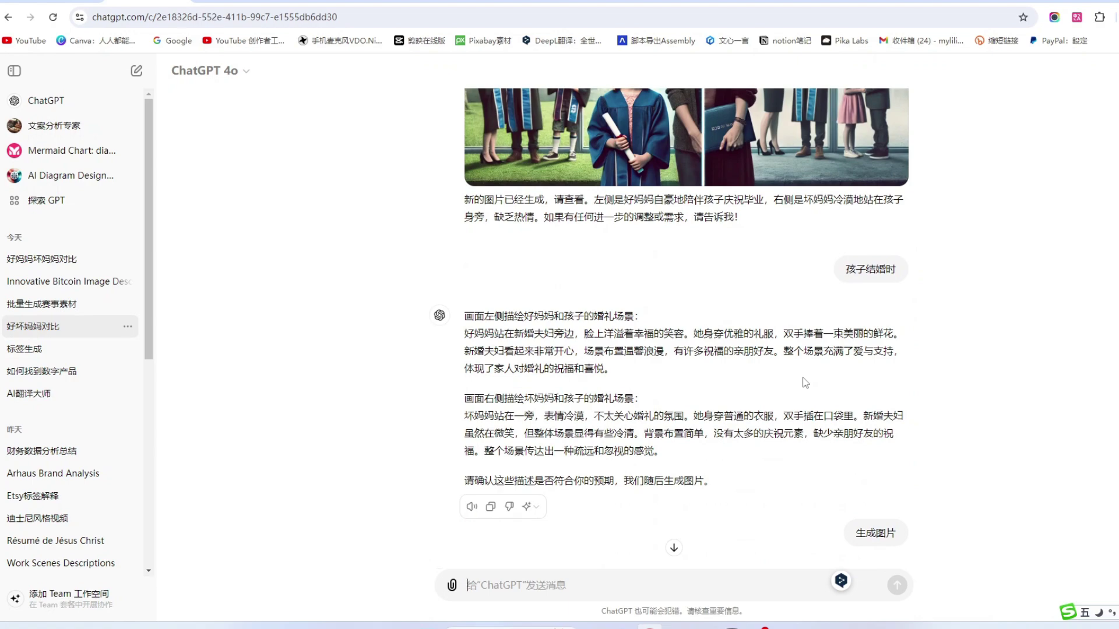
scroll(805, 382, down, 15)
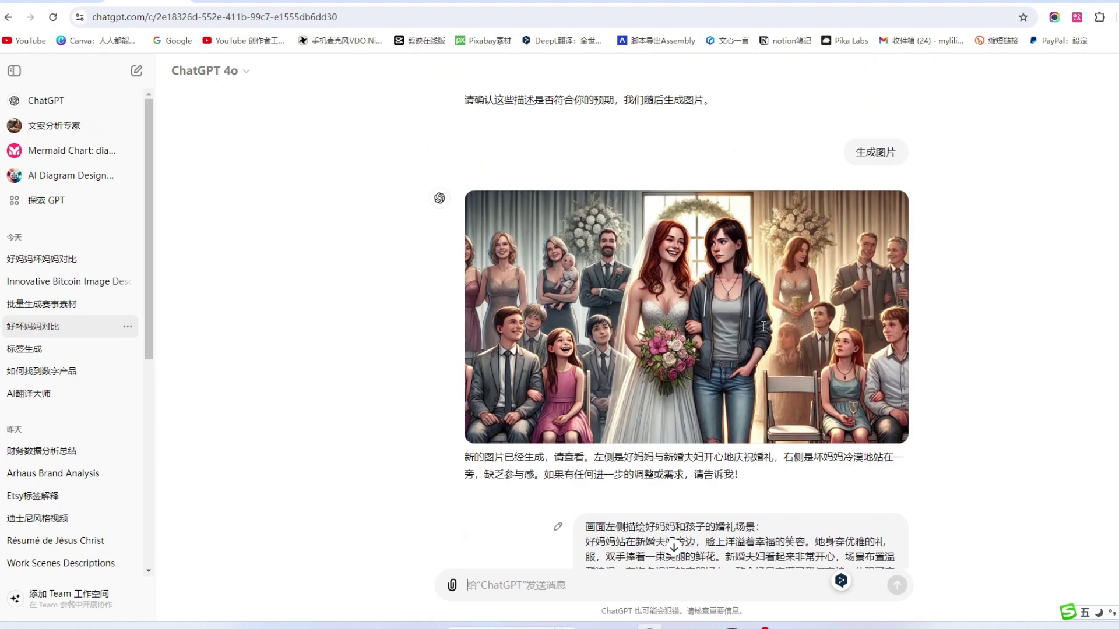
scroll(608, 263, down, 10)
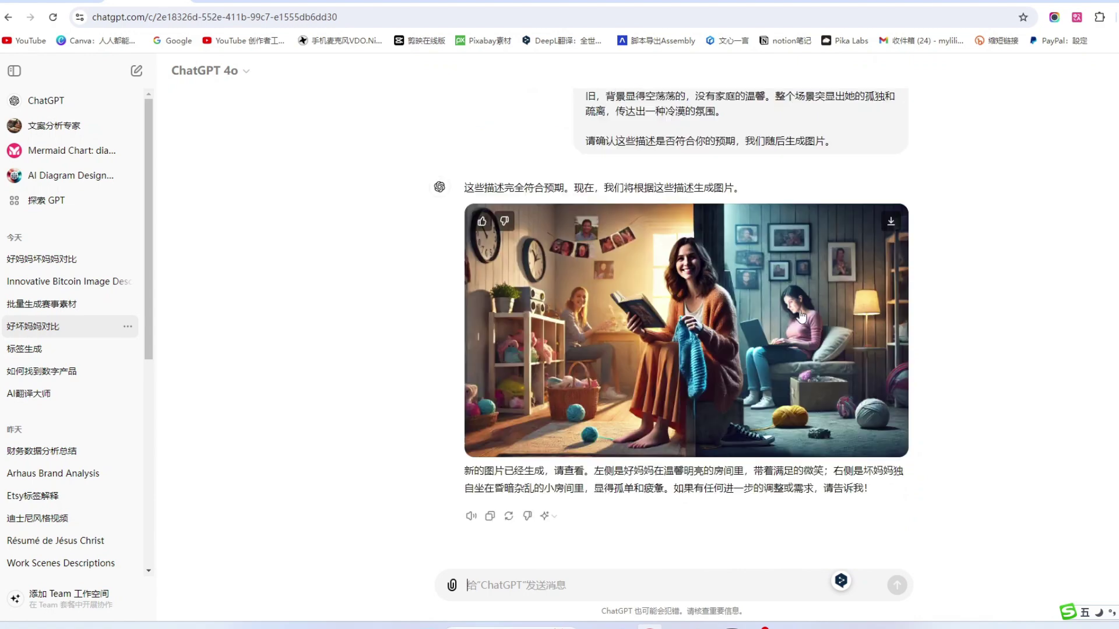
scroll(608, 263, up, 3)
scroll(608, 264, down, 3)
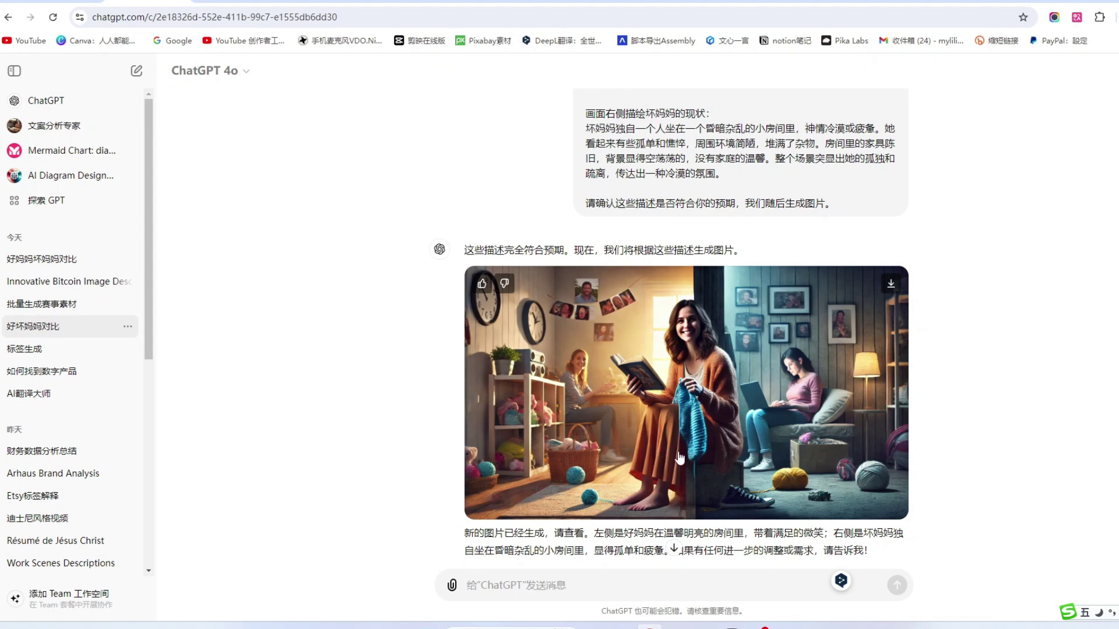
Step: Download the comparison images starting with the first pregnancy scene, and show the most recent download in its folder
scroll(679, 457, up, 20)
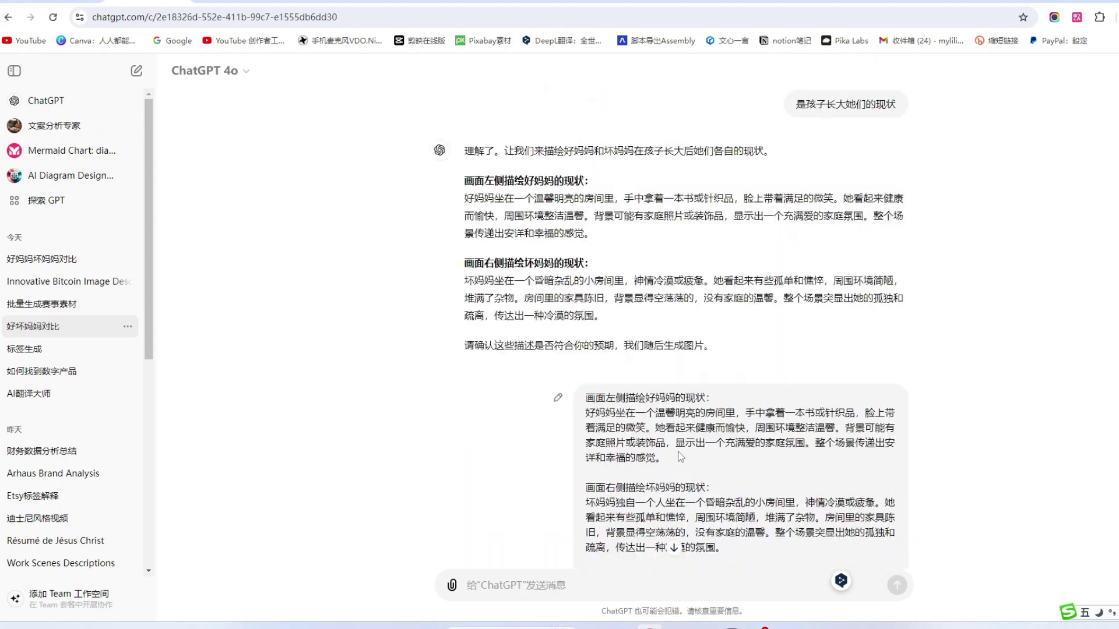
scroll(687, 457, up, 20)
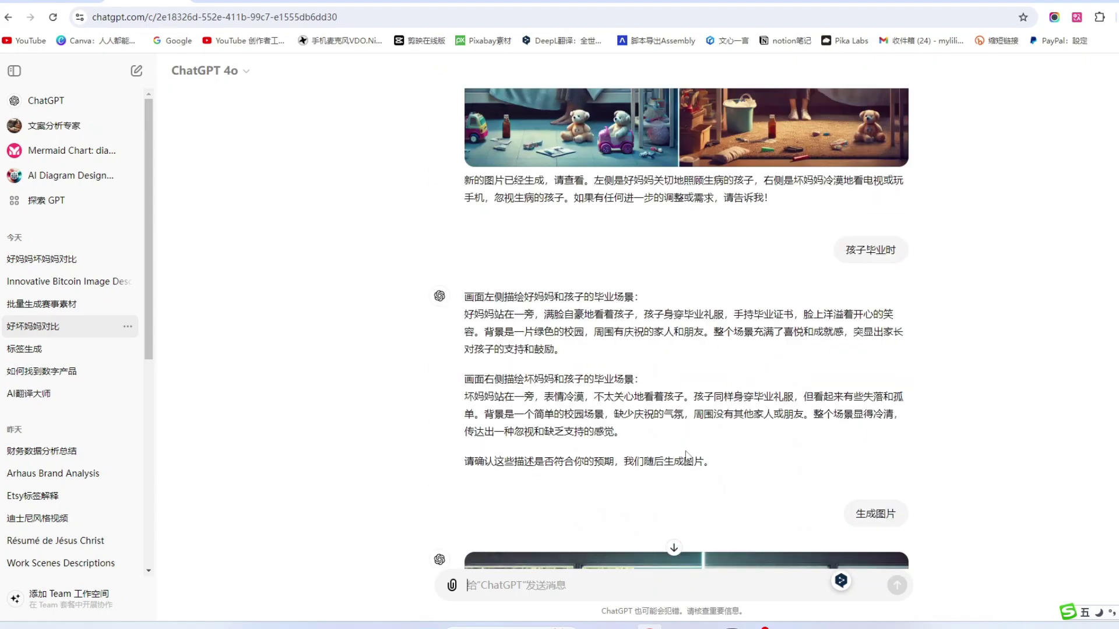
scroll(687, 456, up, 20)
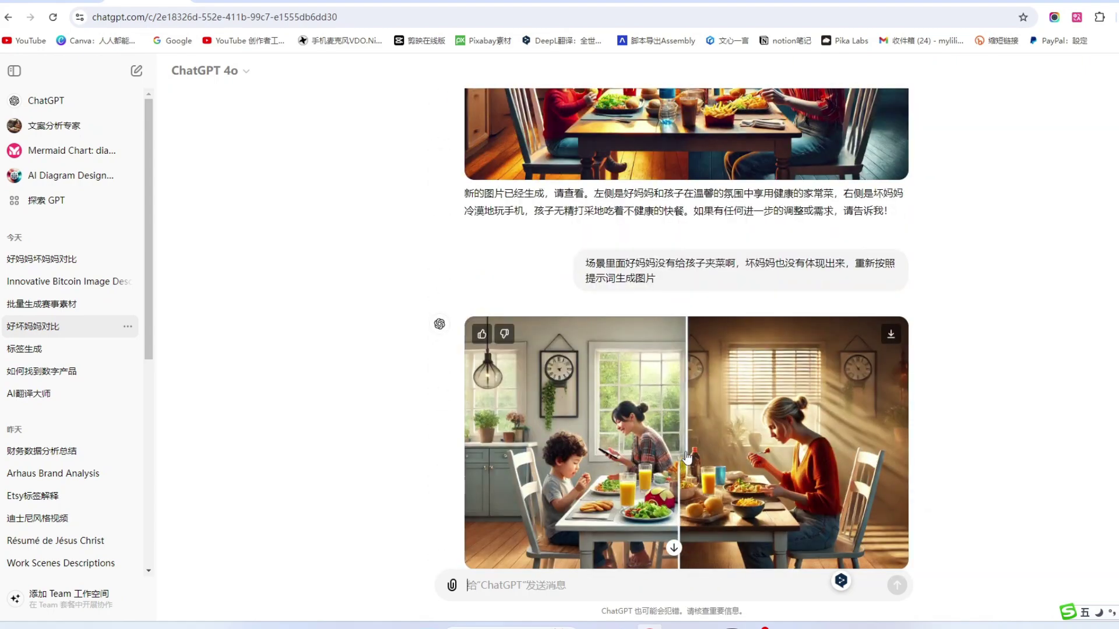
scroll(688, 457, down, 15)
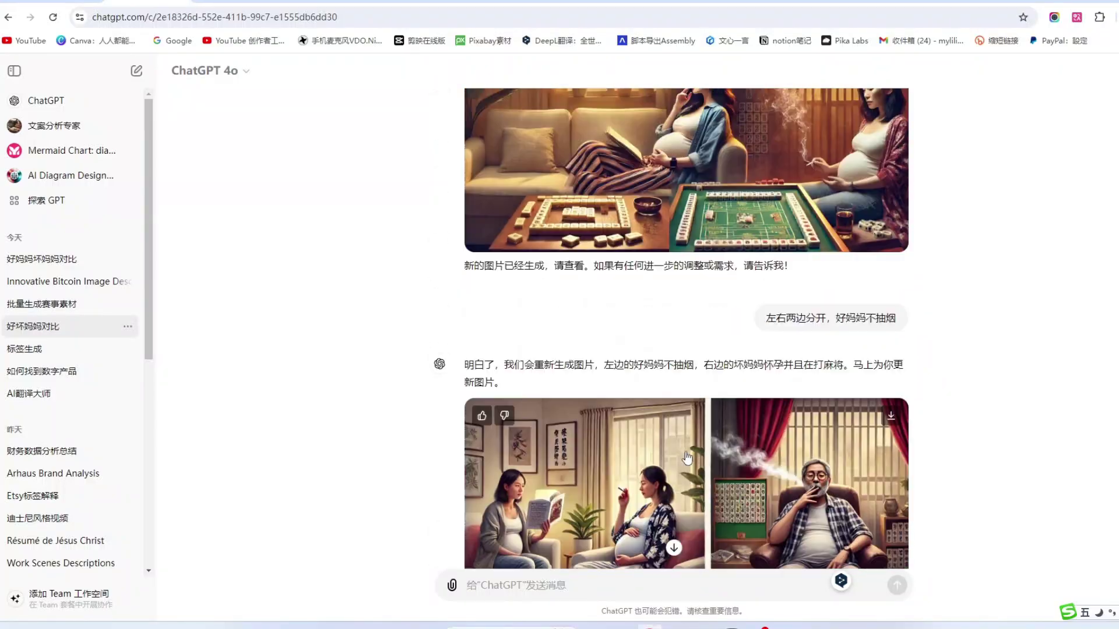
scroll(688, 457, up, 12)
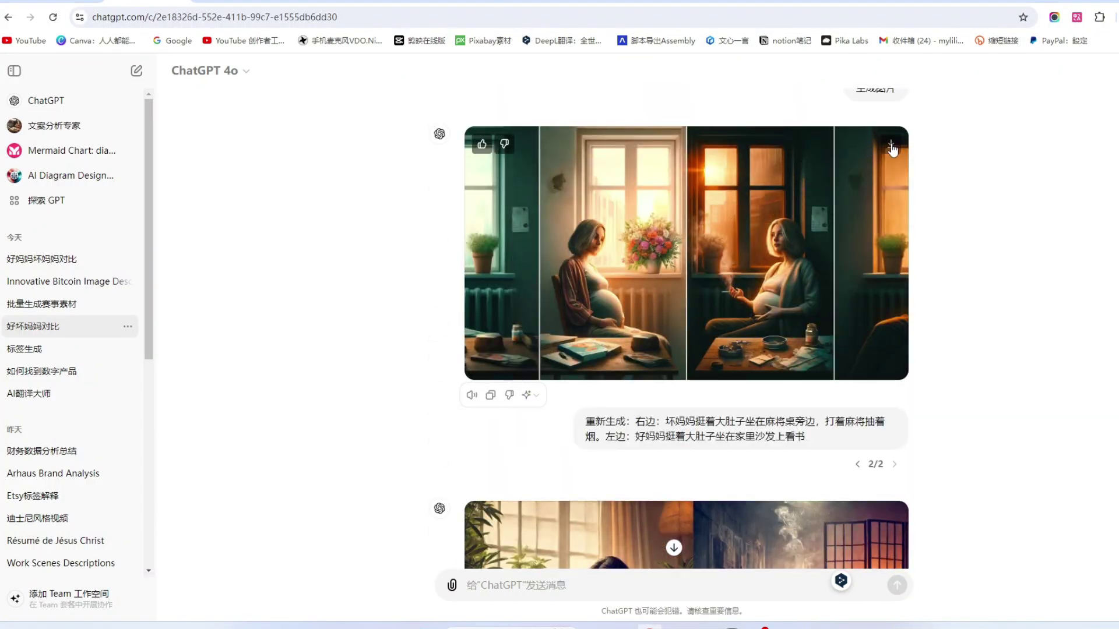
click(890, 145)
scroll(892, 222, up, 5)
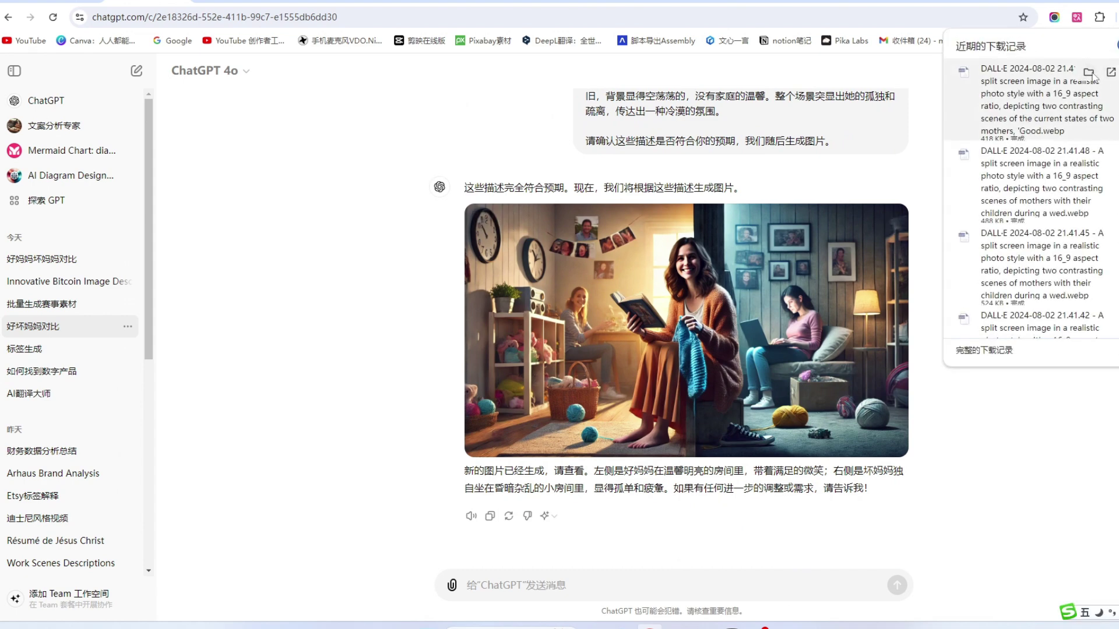
click(1089, 75)
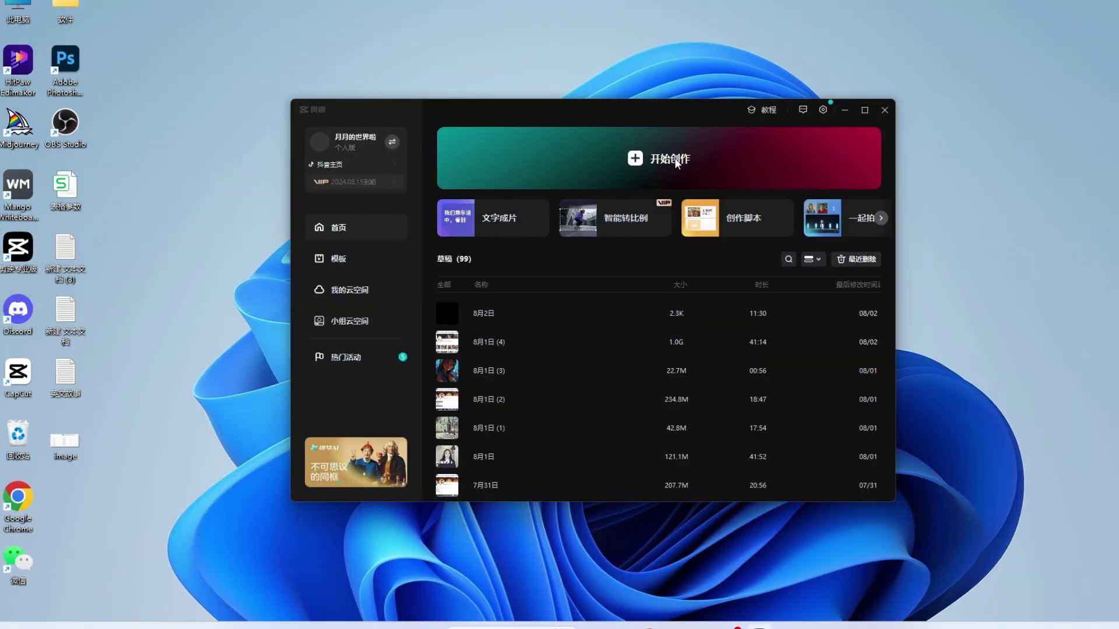
Step: Switch to 剪映, create a new draft and import all the DALL·E images from the folder 00
click(676, 163)
click(195, 225)
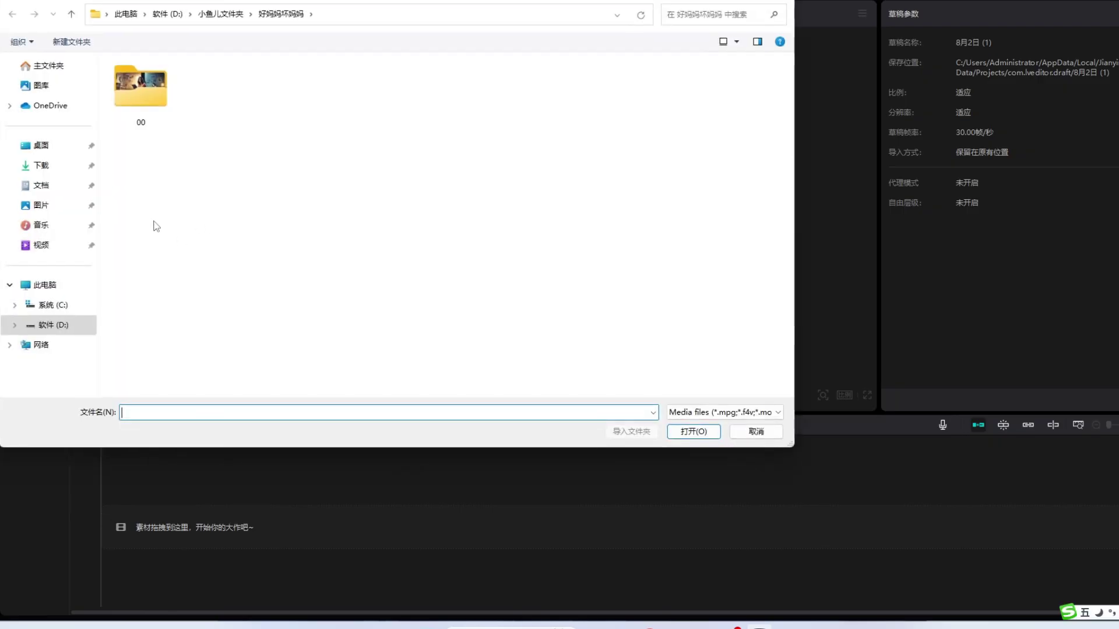
click(141, 86)
double_click(141, 85)
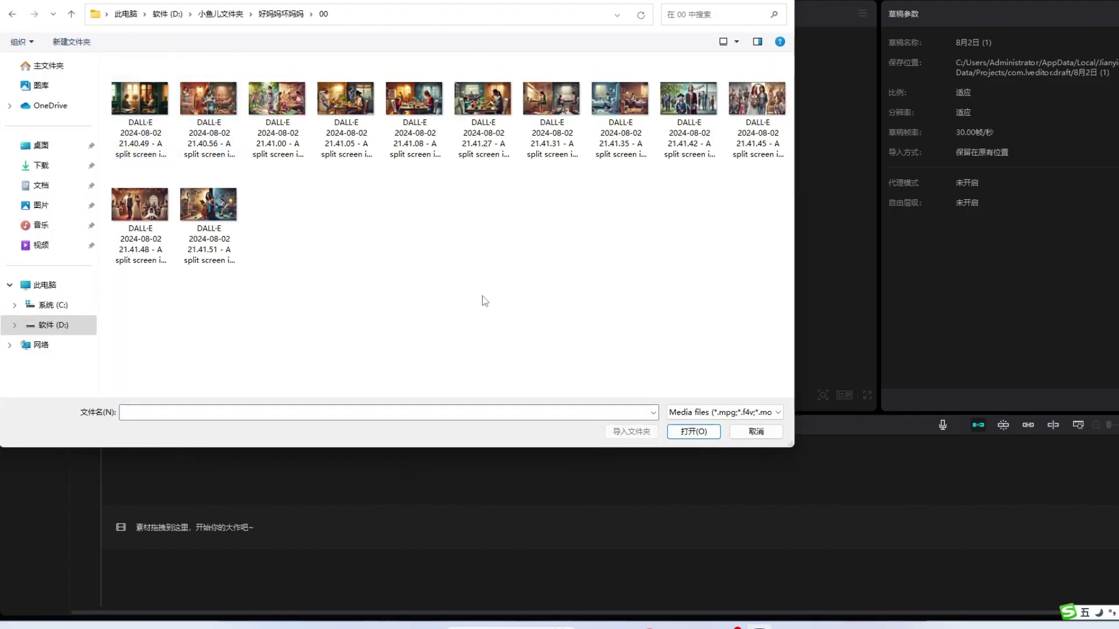
drag(691, 259, 111, 59)
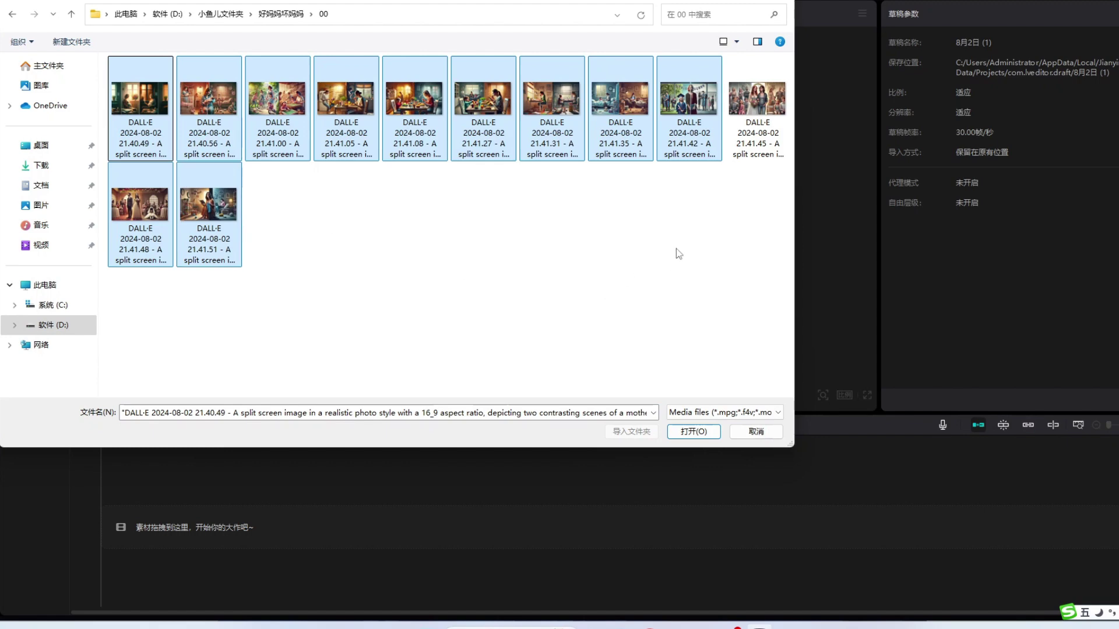
drag(774, 174, 140, 143)
click(694, 432)
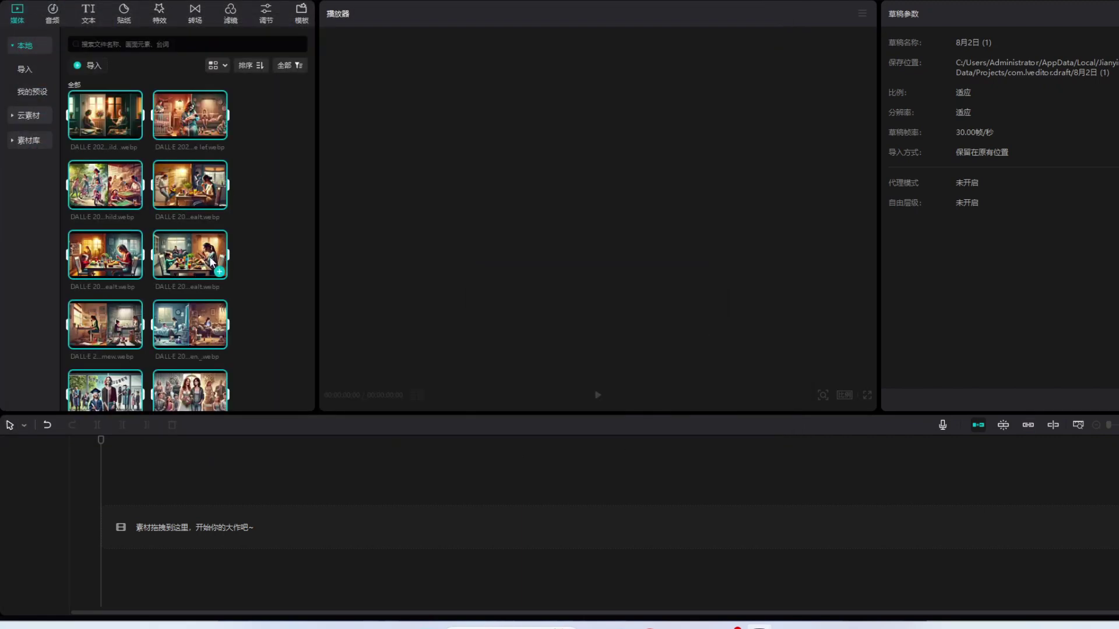
Step: Sort the imported images and place them all on the main track, starting at the beginning of the timeline
click(247, 62)
click(232, 100)
scroll(150, 304, down, 1)
scroll(151, 236, up, 1)
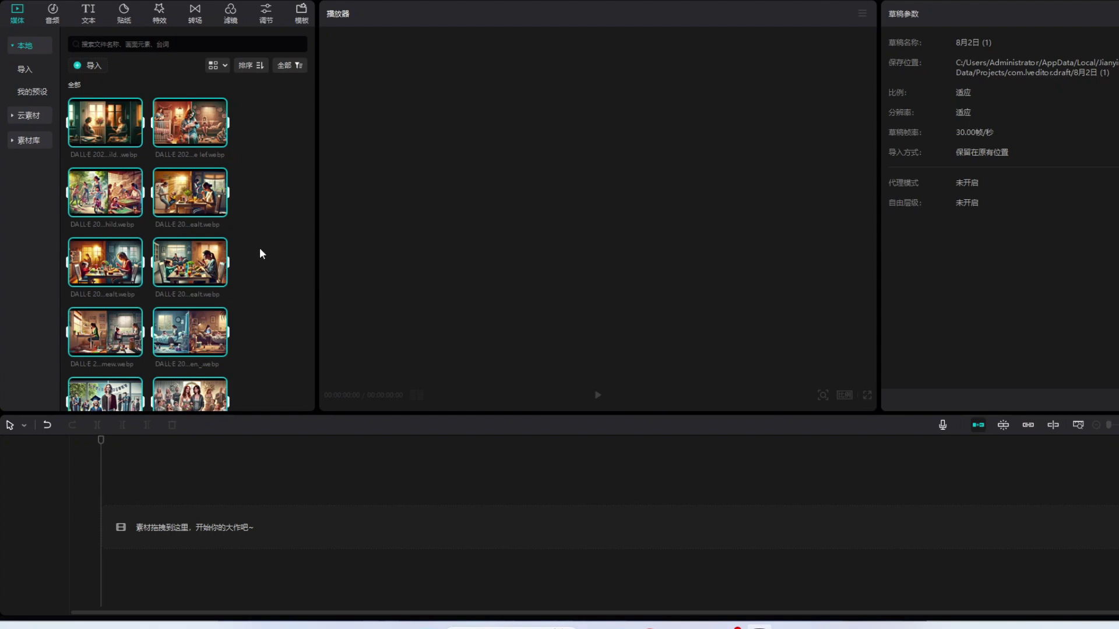
drag(106, 121, 100, 527)
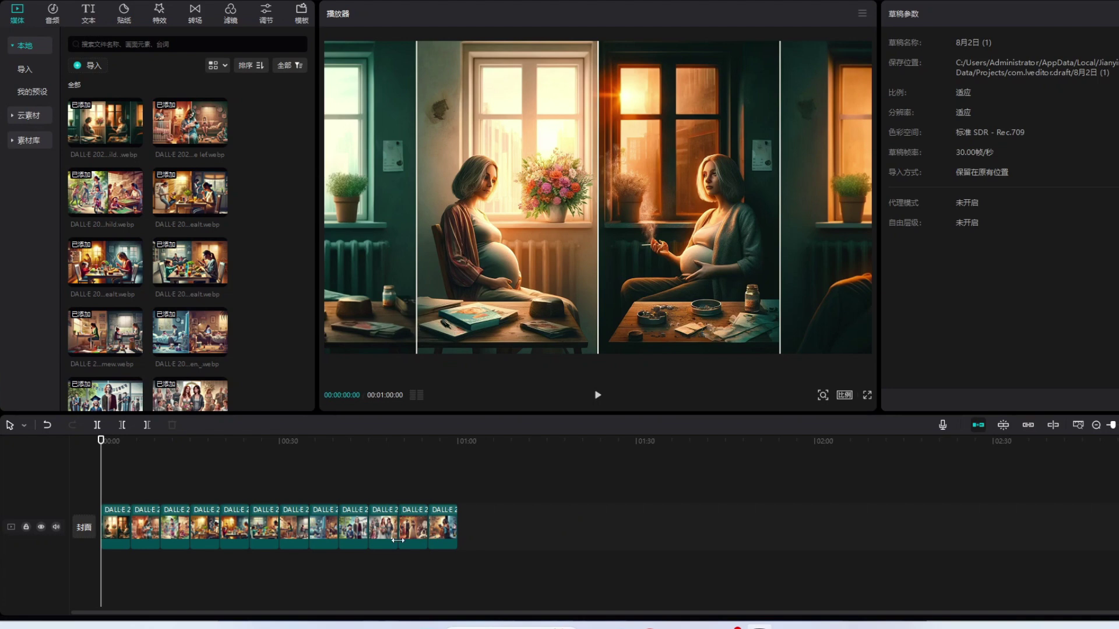
Step: Select all image clips and shorten them together so the whole sequence lasts about 45 seconds
drag(505, 557, 117, 518)
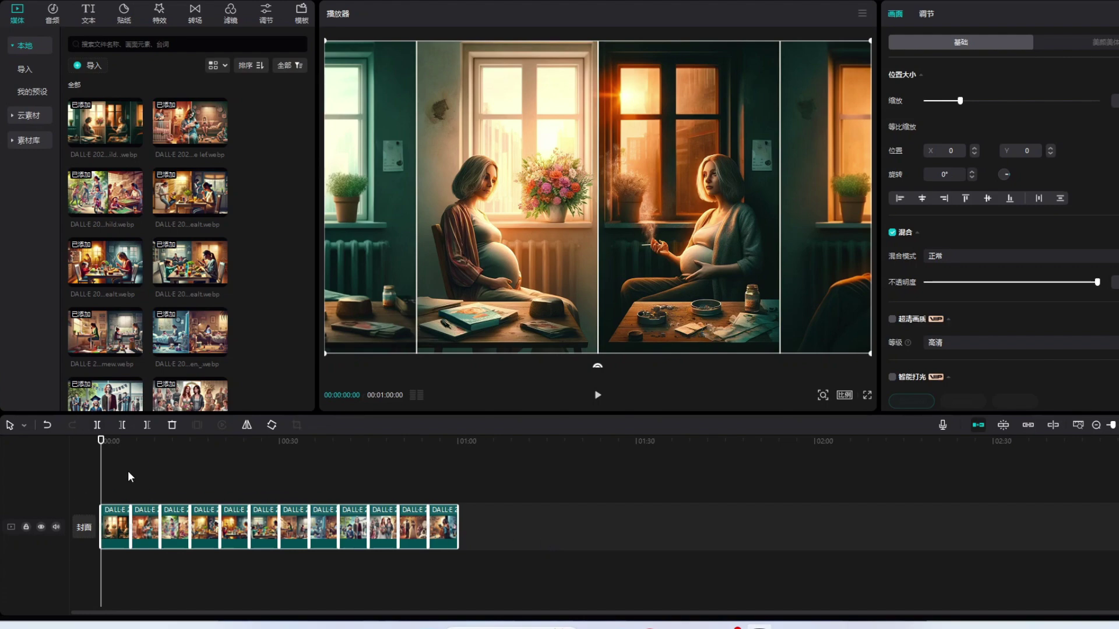
drag(129, 477, 316, 479)
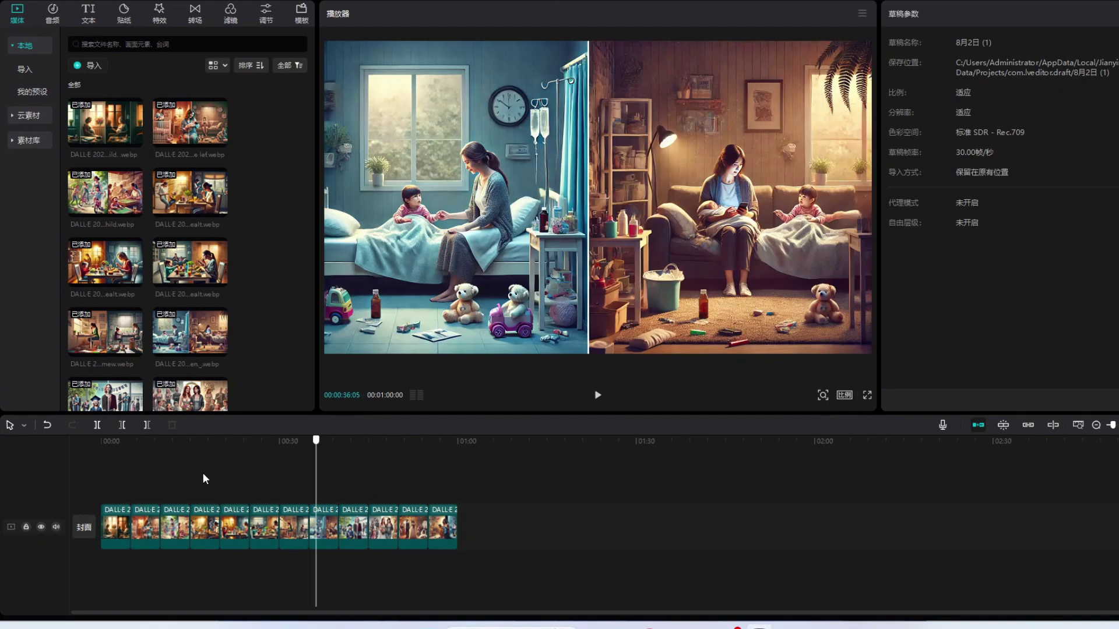
click(86, 476)
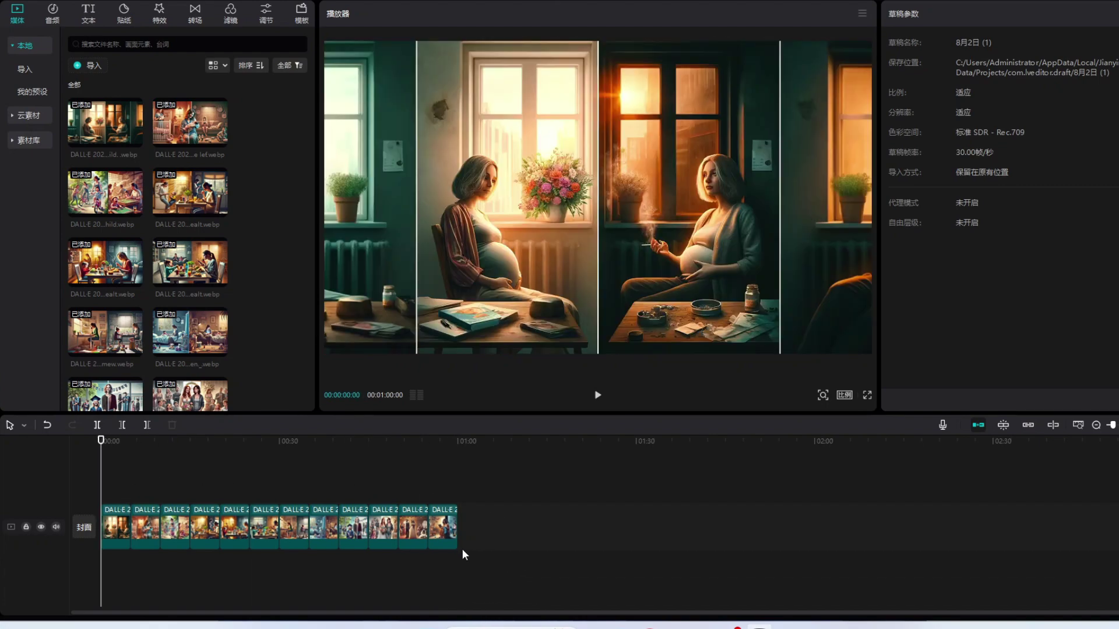
key(ctrl+a)
drag(960, 100, 954, 100)
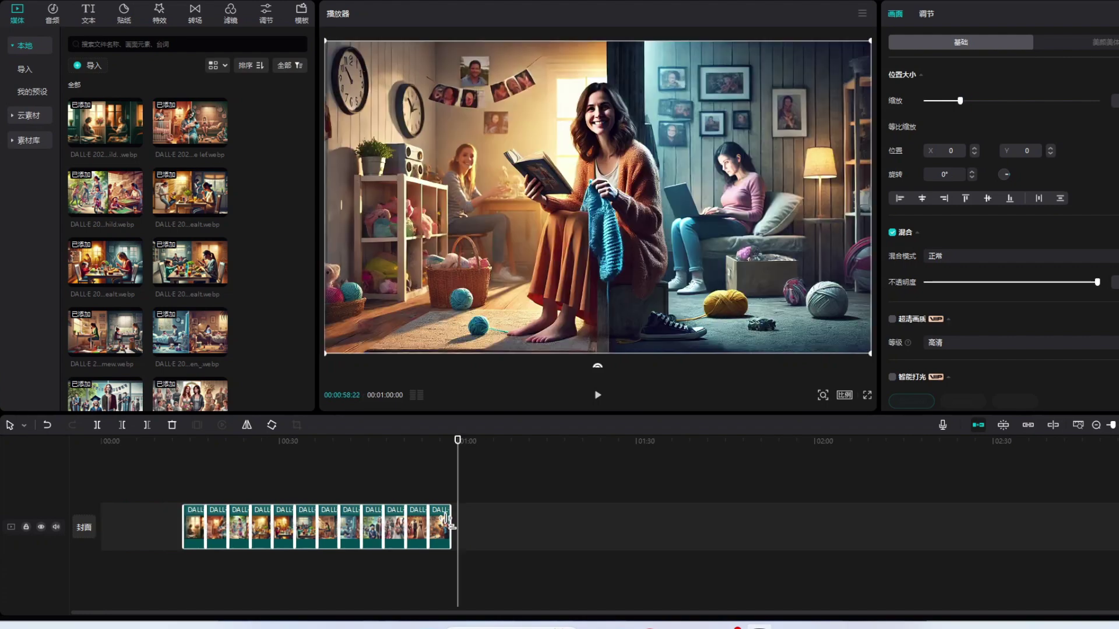
drag(448, 522, 414, 546)
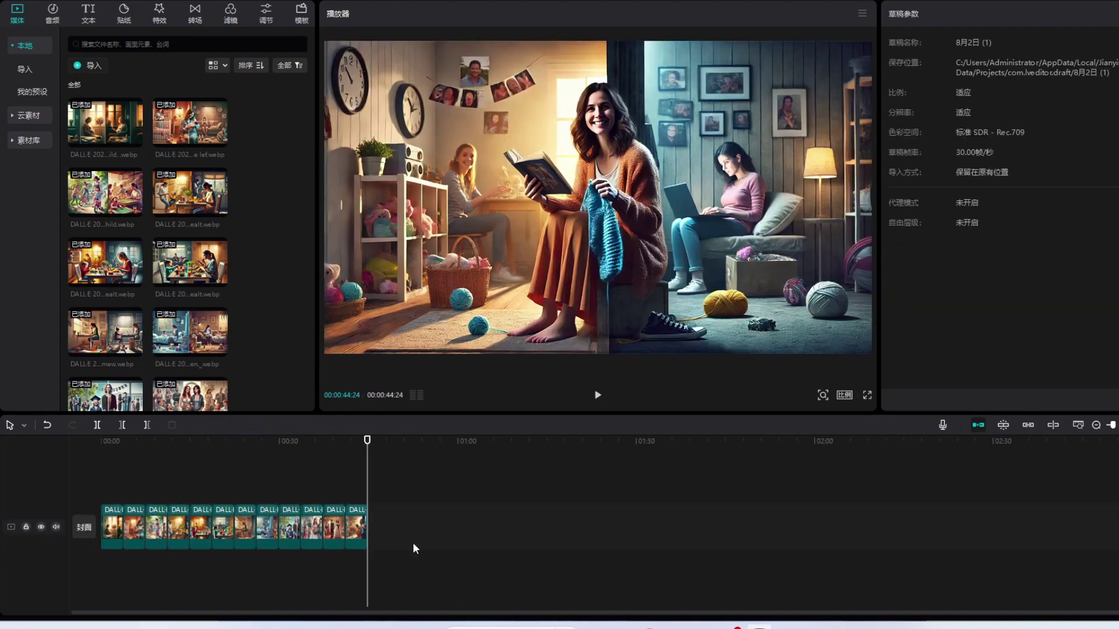
Step: Reselect all image clips and trim them together so the whole sequence lasts about 35 seconds
key(ctrl+a)
click(307, 482)
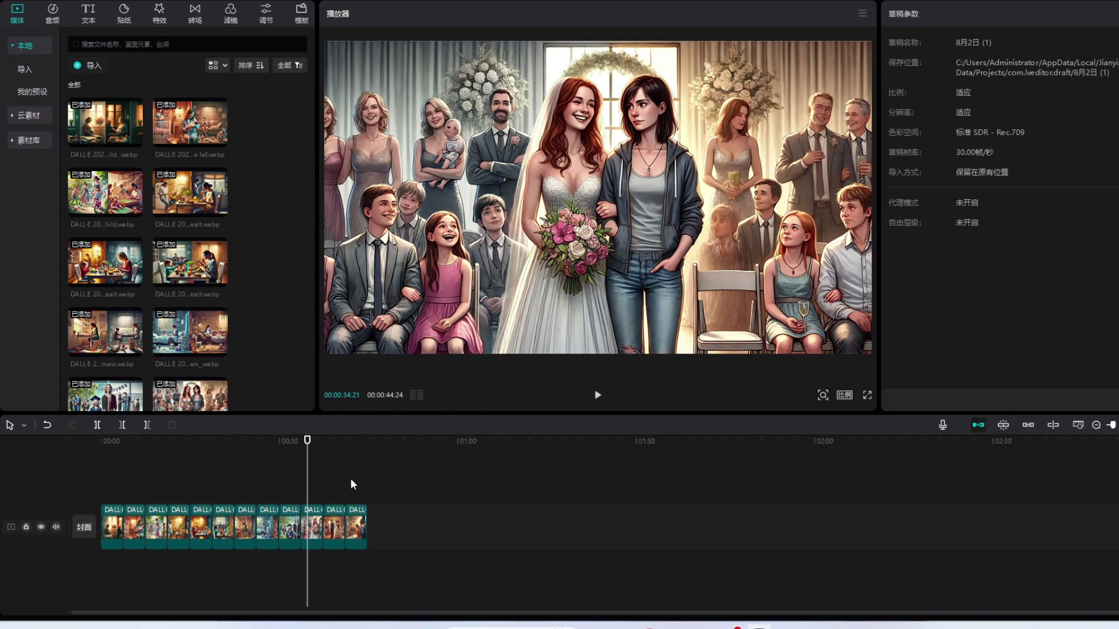
drag(375, 532, 98, 527)
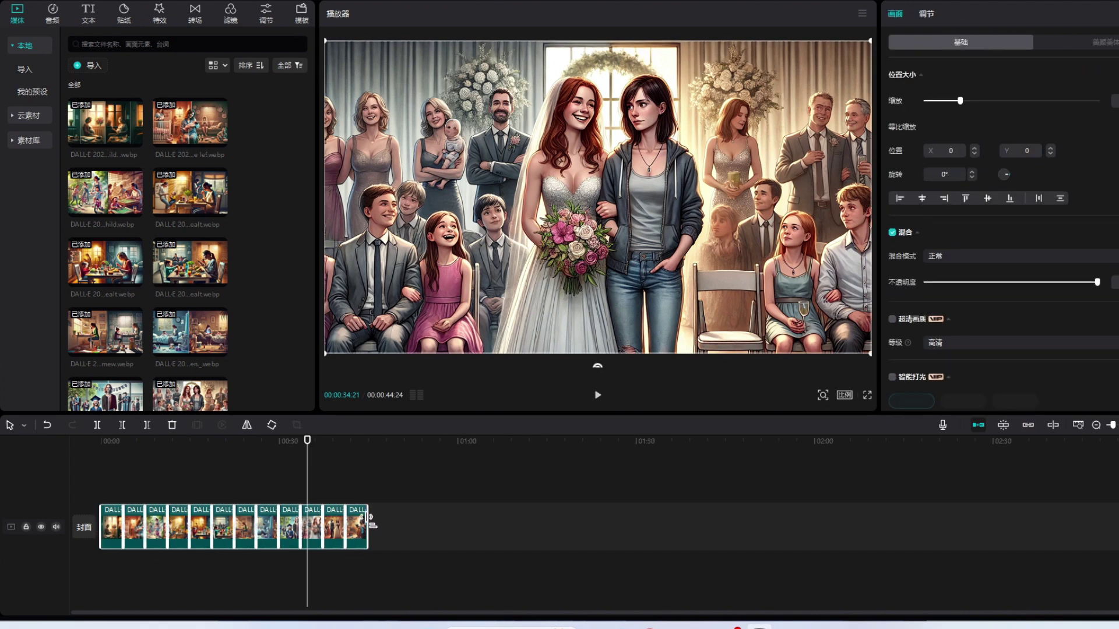
drag(365, 523, 361, 520)
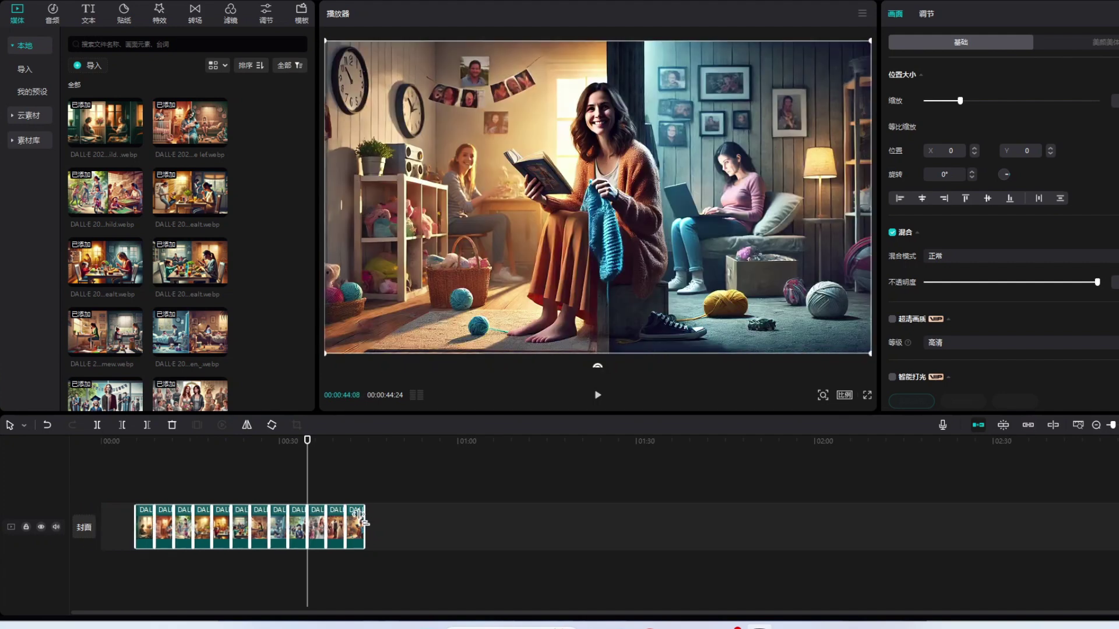
drag(361, 520, 360, 521)
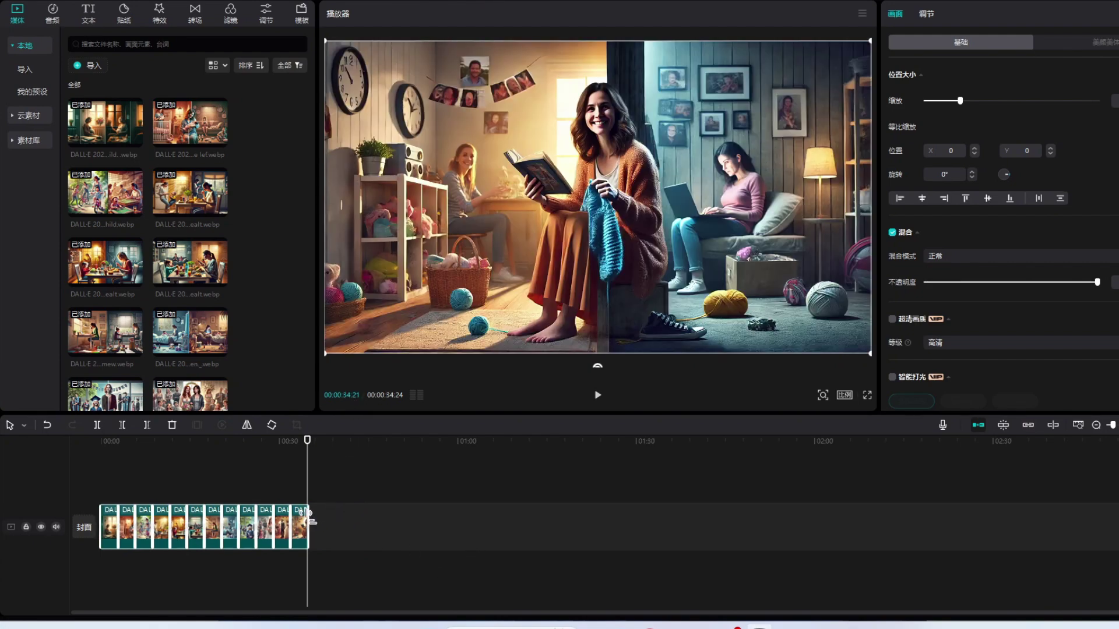
Step: Lengthen all selected image clips together so the whole sequence lasts about 47 seconds
drag(309, 520, 368, 541)
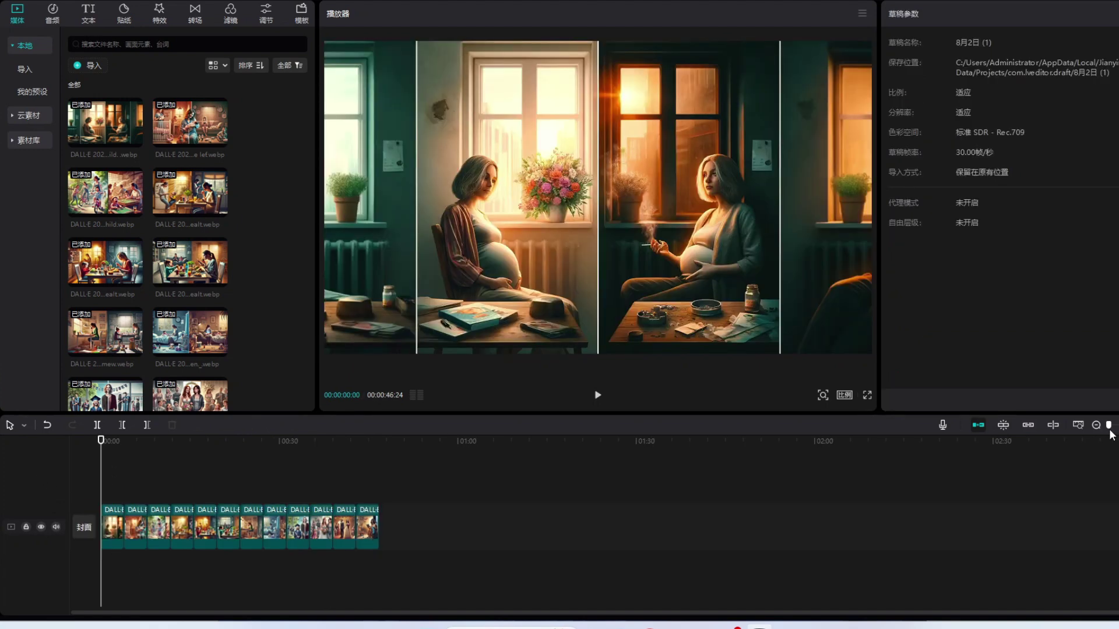
drag(1108, 426, 1118, 425)
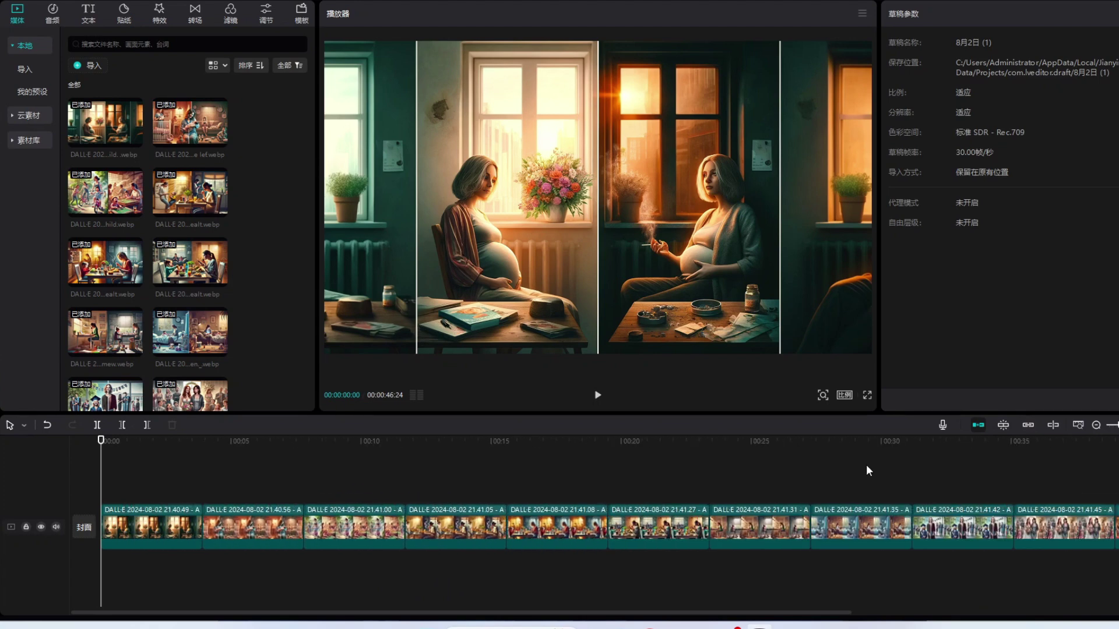
Step: Add a default text clip on its own track above the images, starting at the beginning of the timeline
click(88, 13)
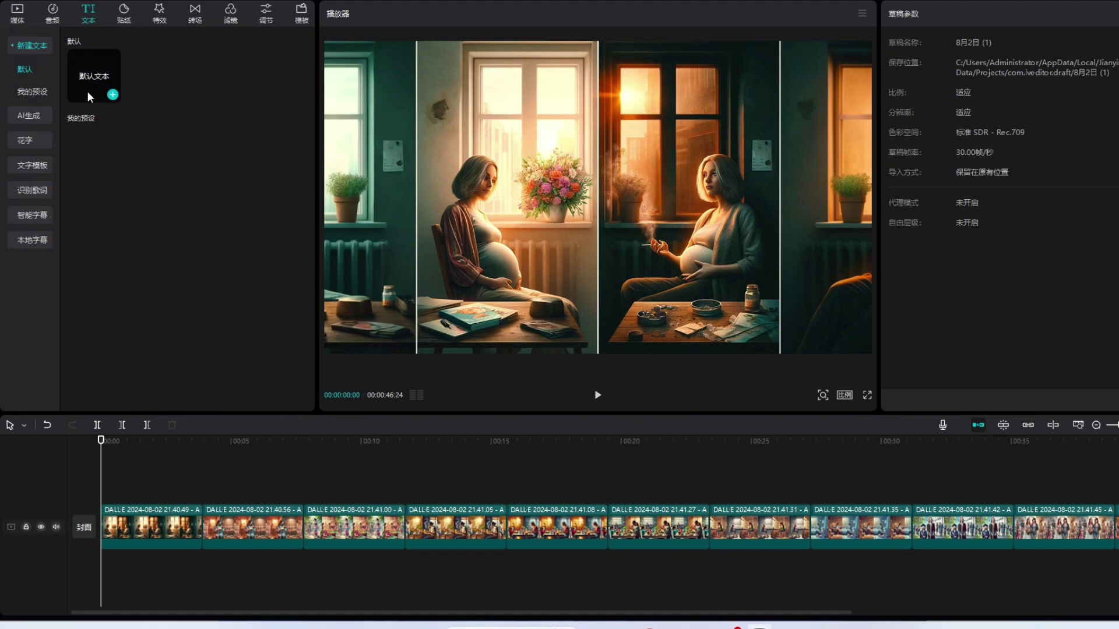
click(32, 165)
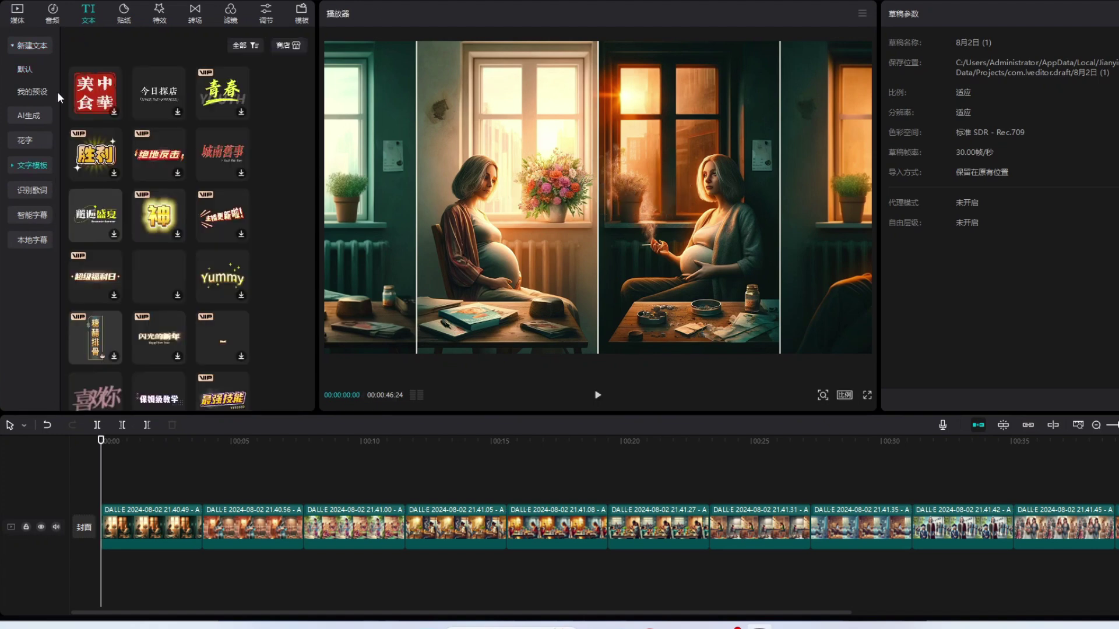
click(36, 47)
click(30, 45)
click(30, 71)
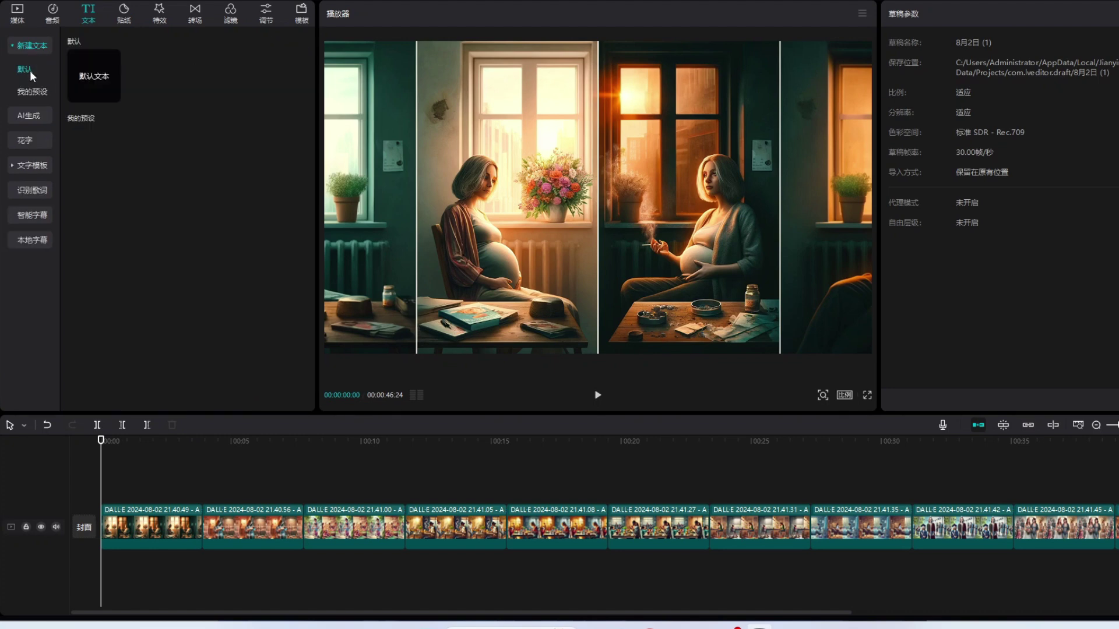
drag(92, 76, 101, 486)
Step: Move all image clips together to a track above the main track, starting about 3 seconds in, just after the text clip
click(132, 530)
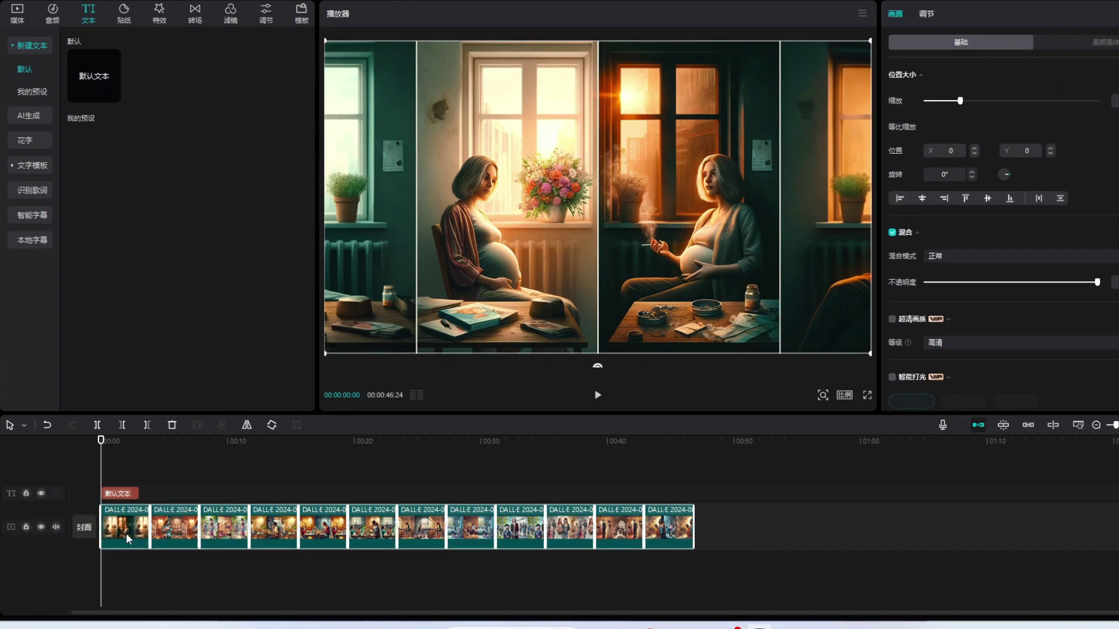
drag(133, 527, 166, 513)
Step: Replace the default text with 好妈妈与坏妈妈 and scale the title up slightly in the preview
click(573, 211)
double_click(574, 211)
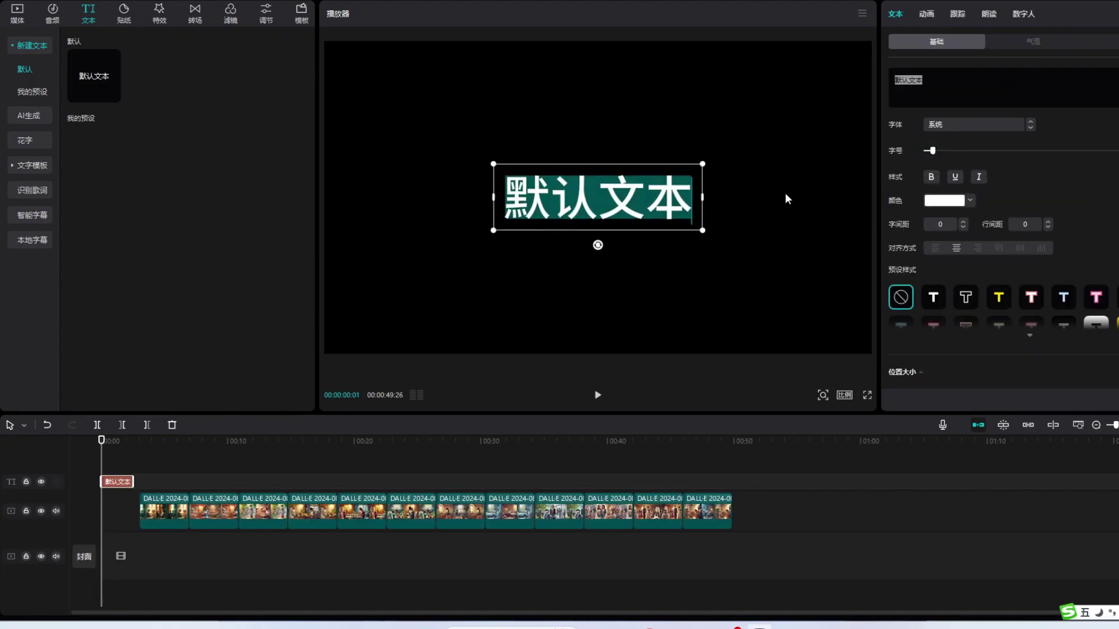
click(624, 237)
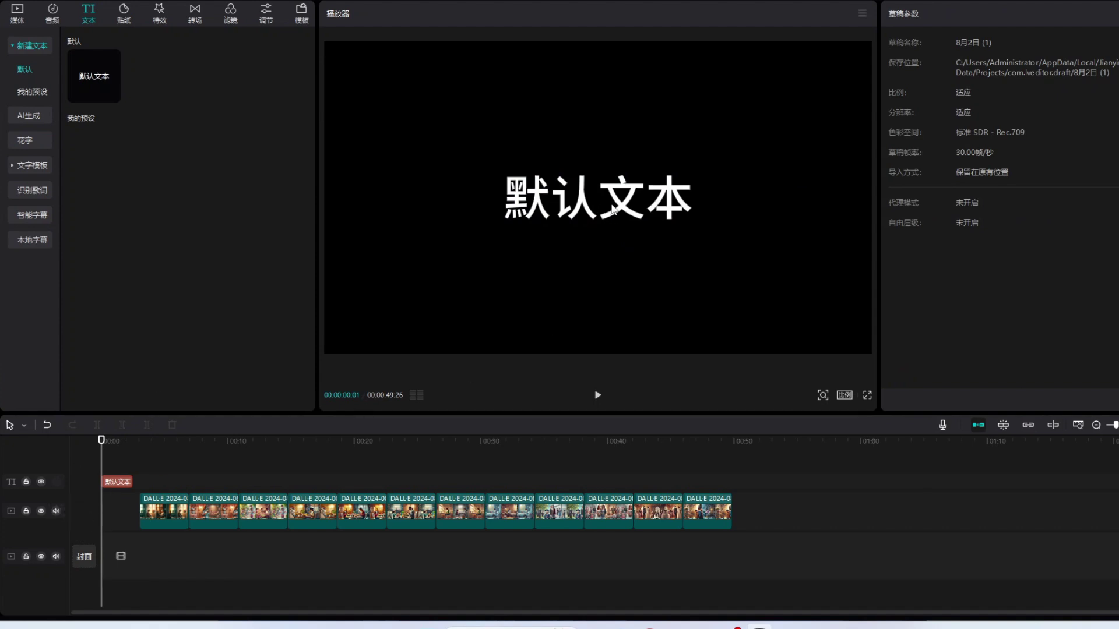
click(120, 484)
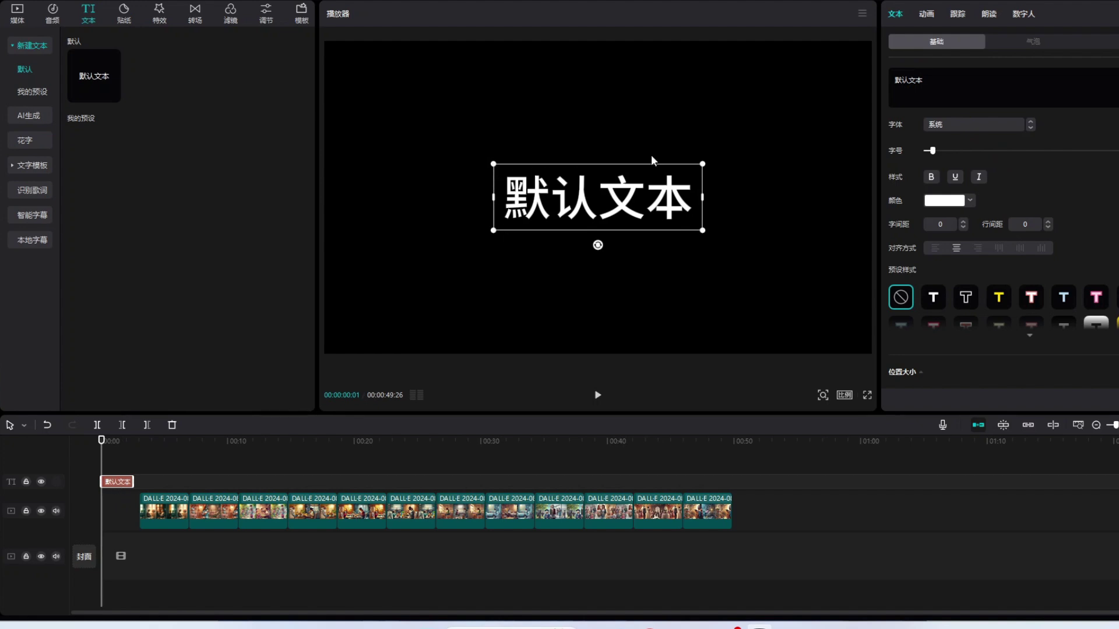
drag(942, 82, 895, 80)
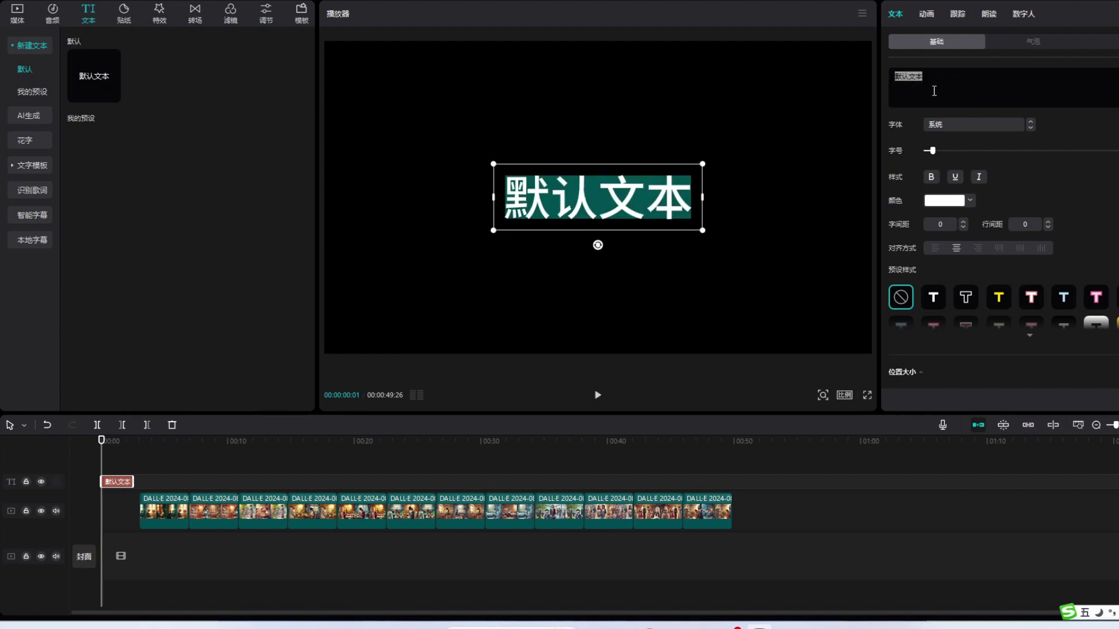
text(hao)
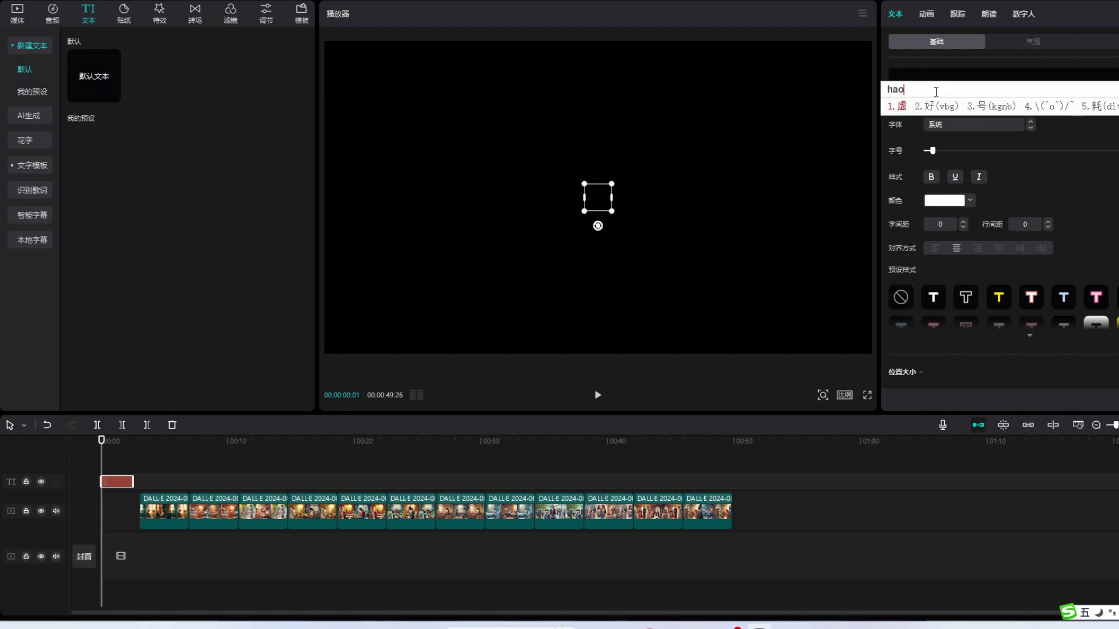
text(2mama)
key(space)
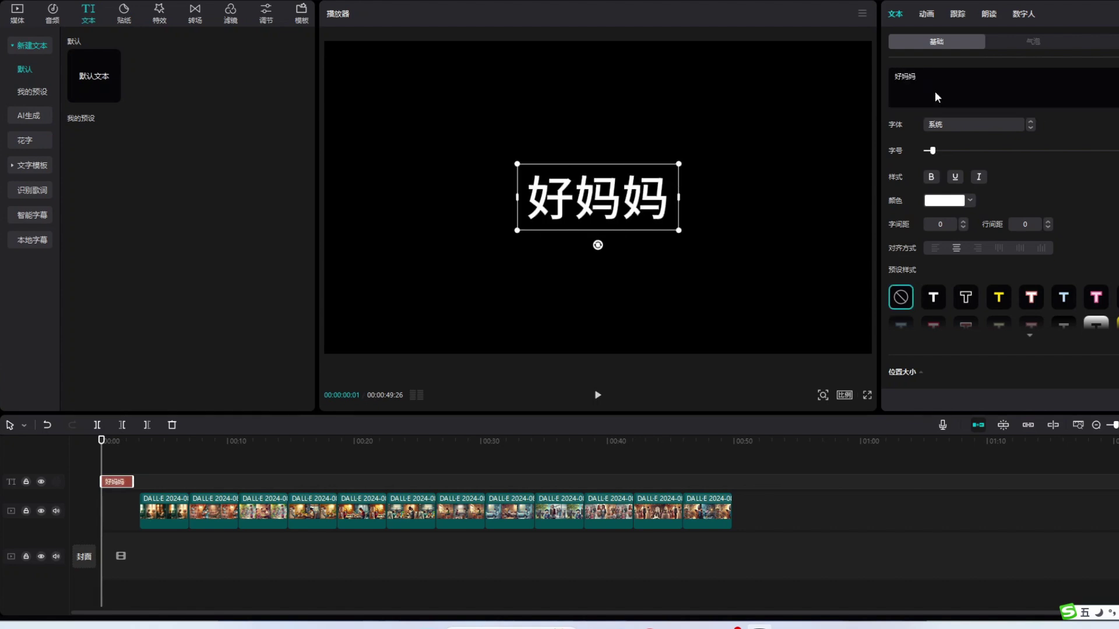
text(yu)
key(space)
text(huai)
key(space)
text(mama)
key(space)
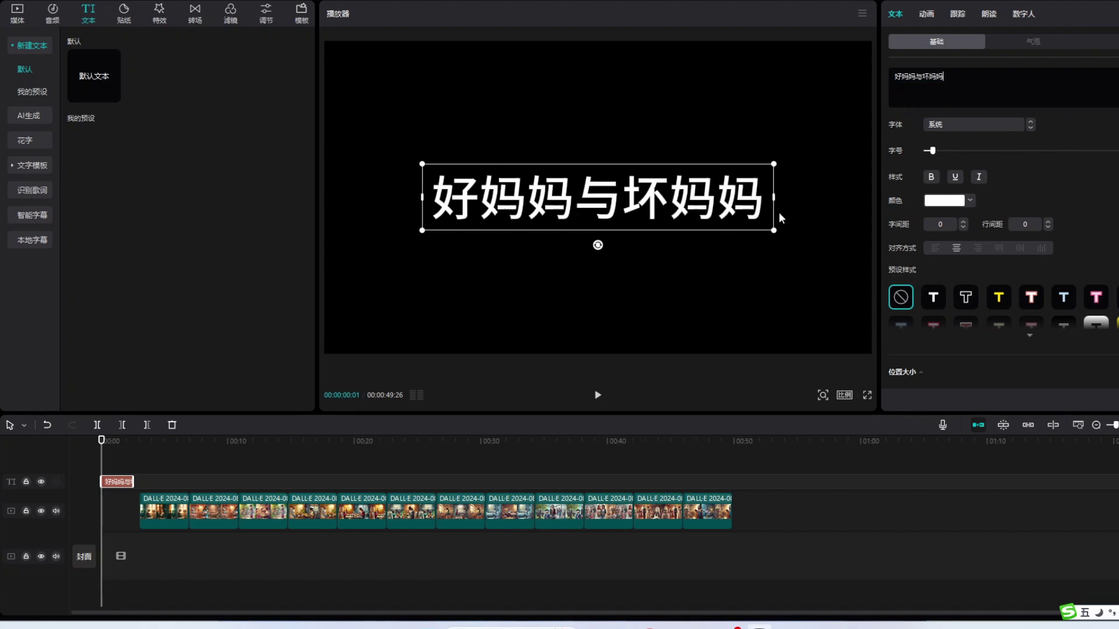
drag(779, 230, 854, 283)
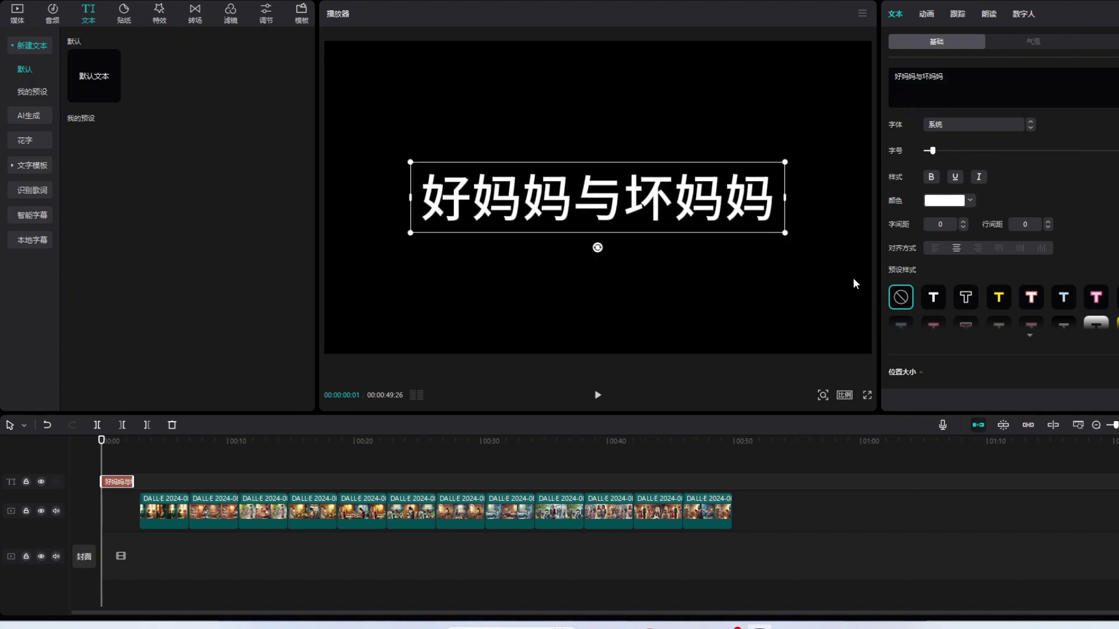
Step: Apply a 0.9 s entrance animation to the title text
click(927, 14)
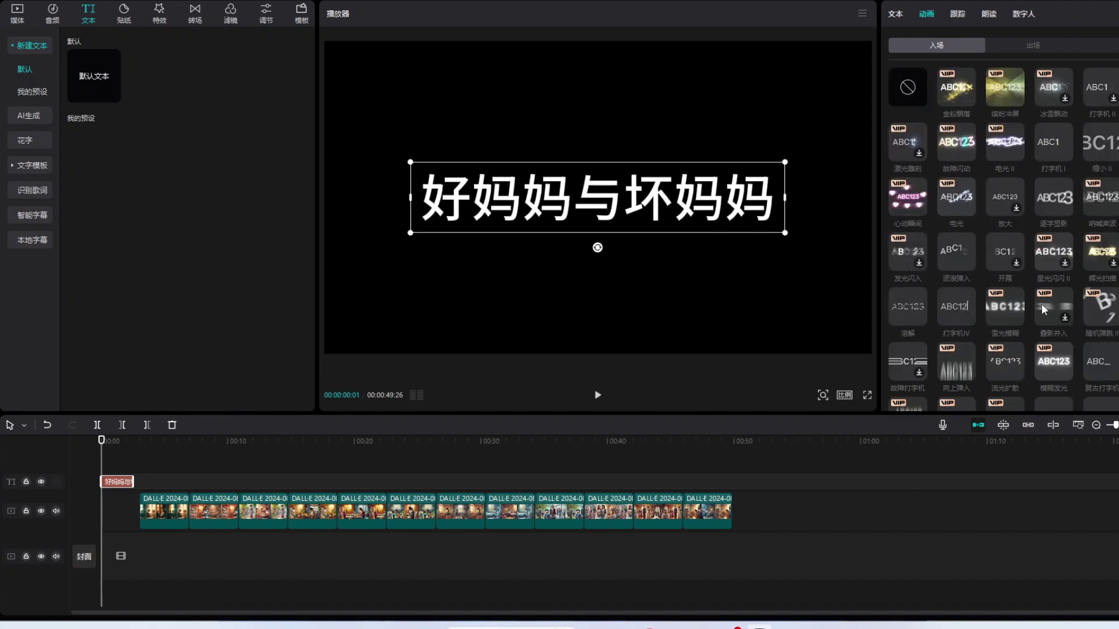
click(1096, 251)
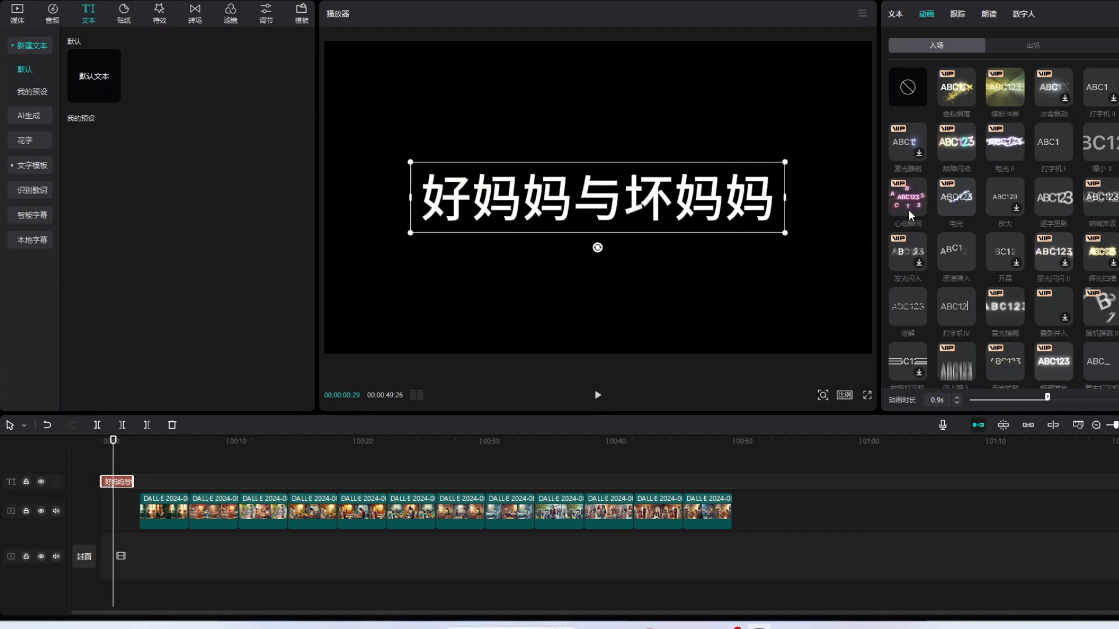
Step: Apply the preset style with black letters and a white outline to the title and increase its font size slightly
click(895, 14)
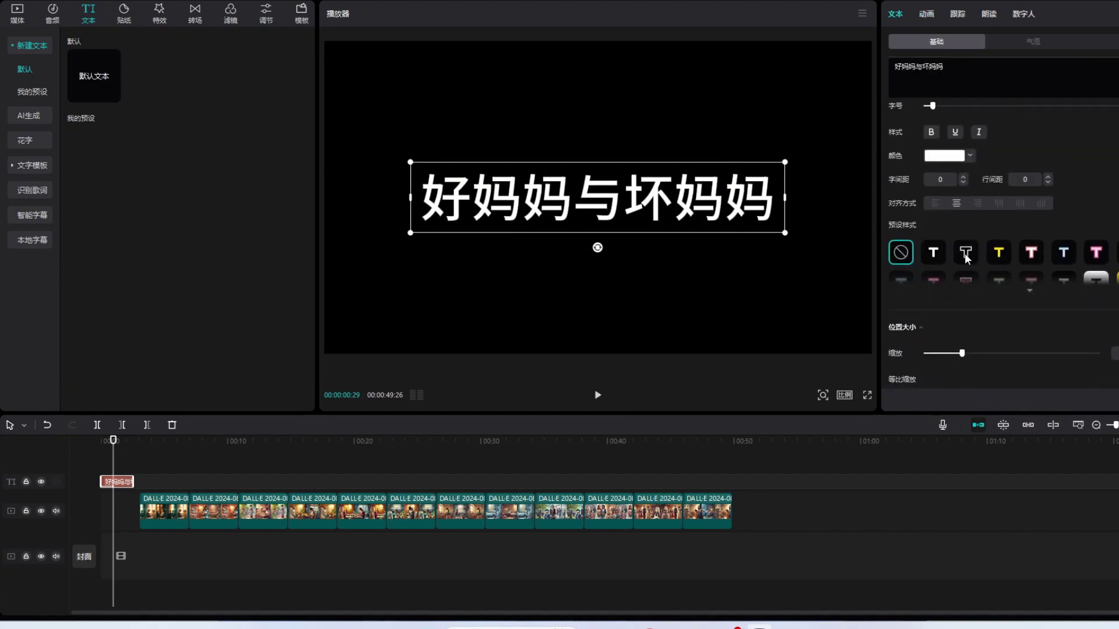
click(965, 254)
click(998, 252)
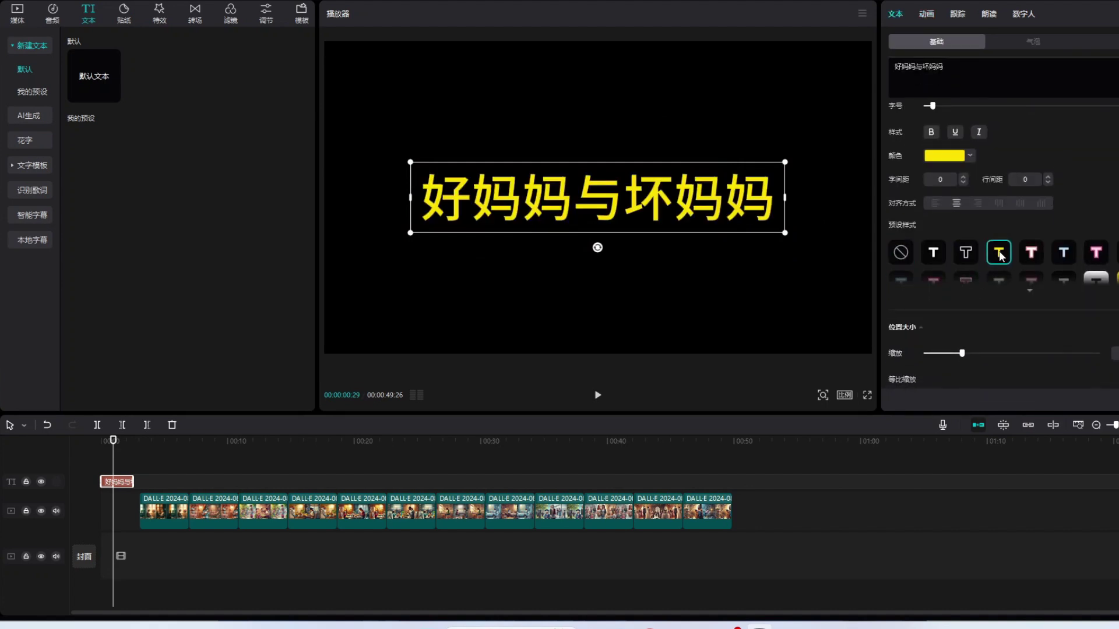
click(1063, 252)
click(1096, 253)
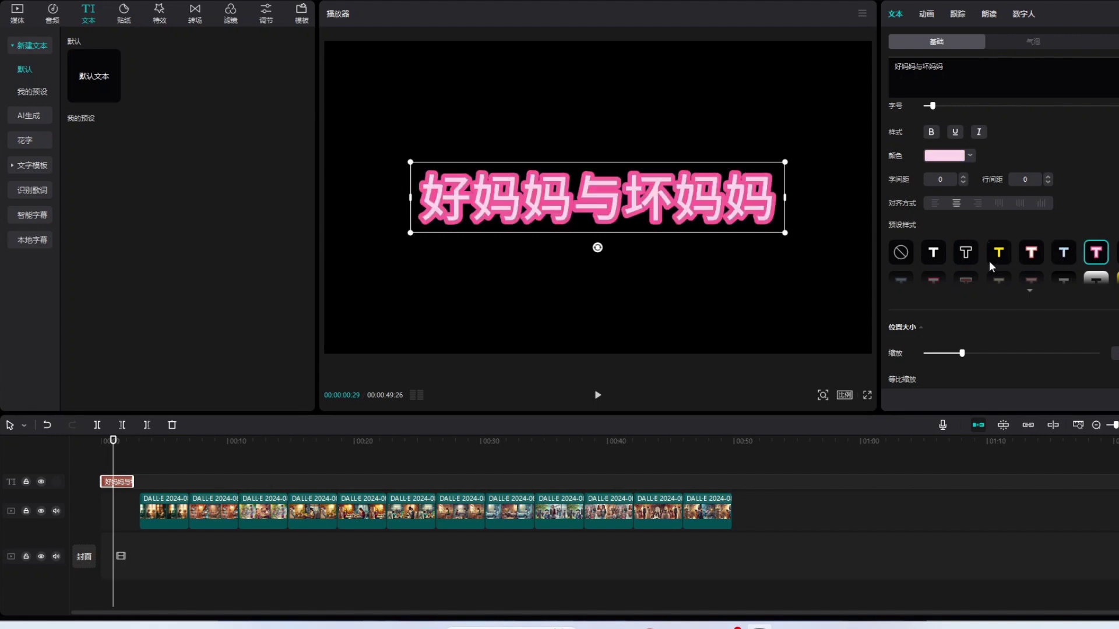
click(899, 253)
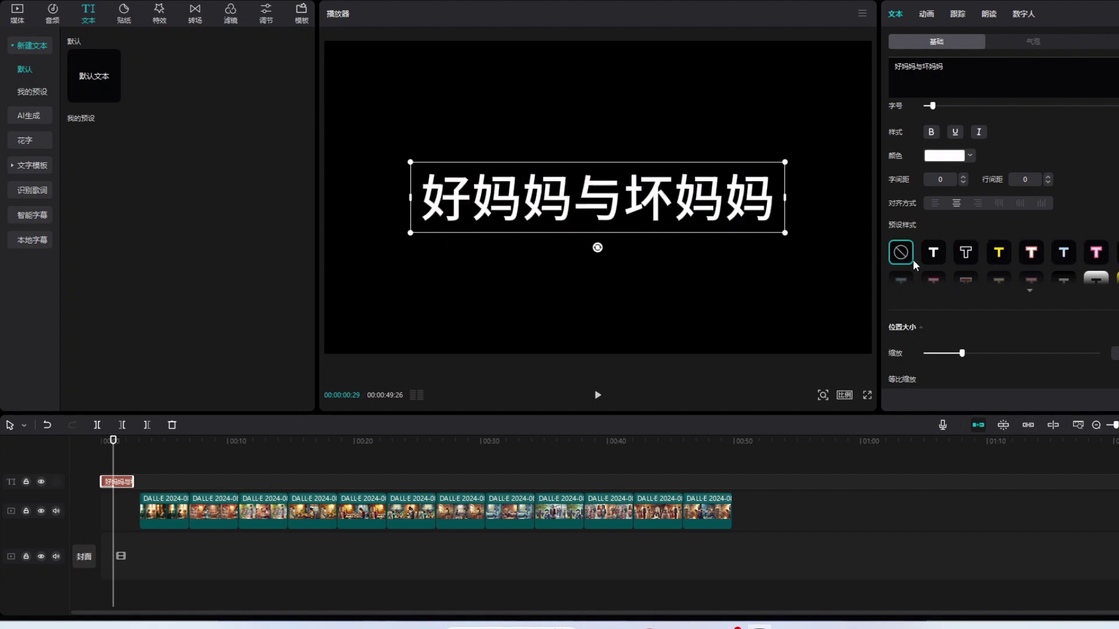
click(965, 252)
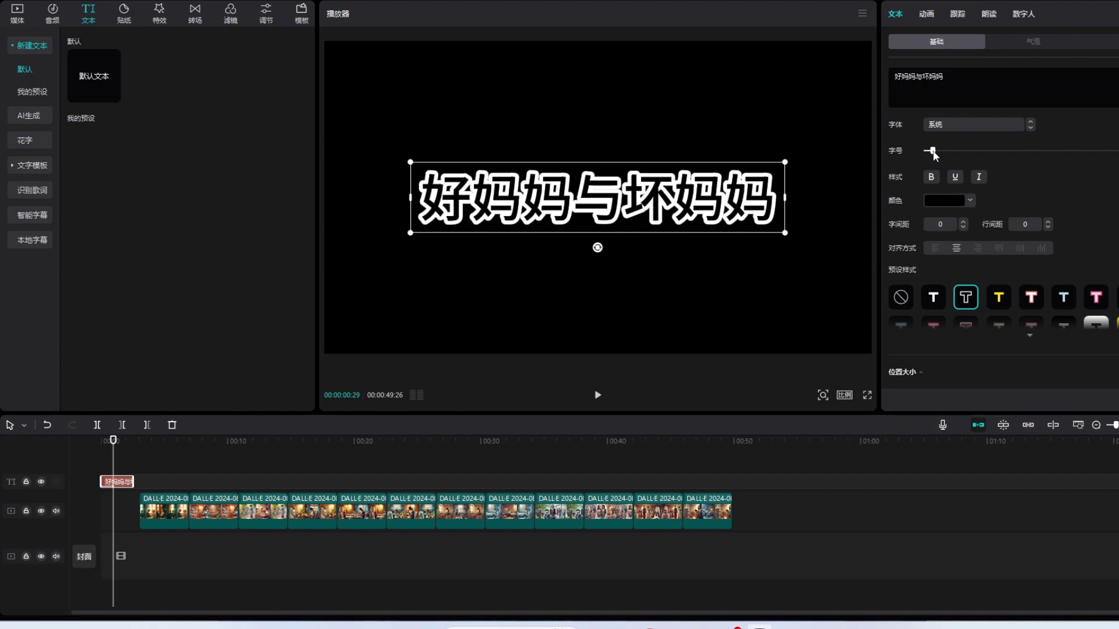
drag(933, 151, 934, 155)
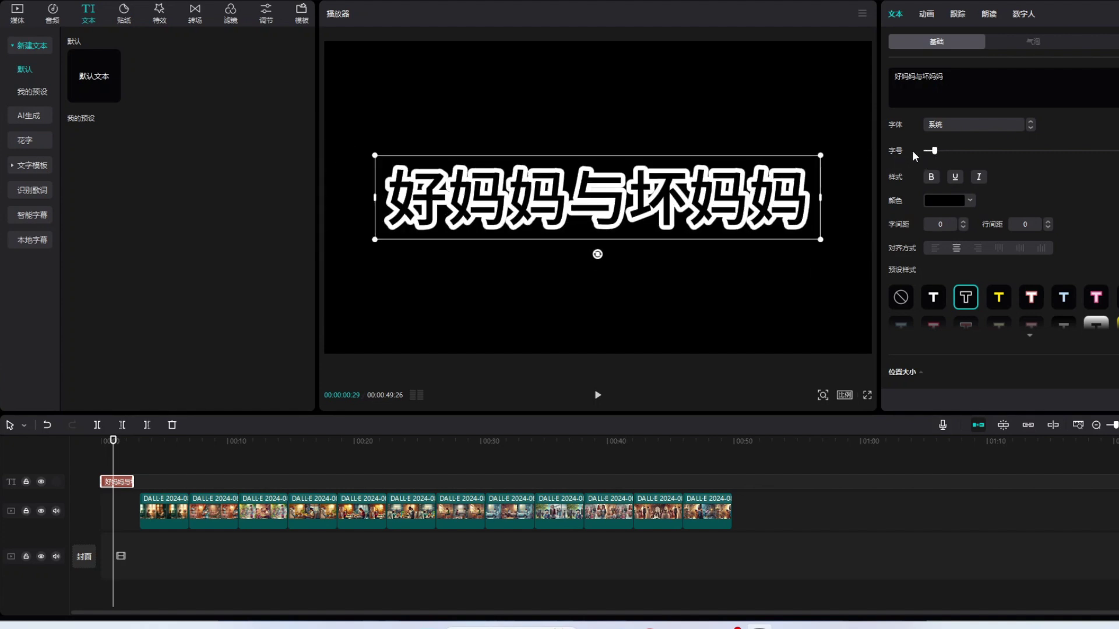
Step: Try the 新青年体 font on the title, then set its font to 三极宋黑体超粗
click(1000, 125)
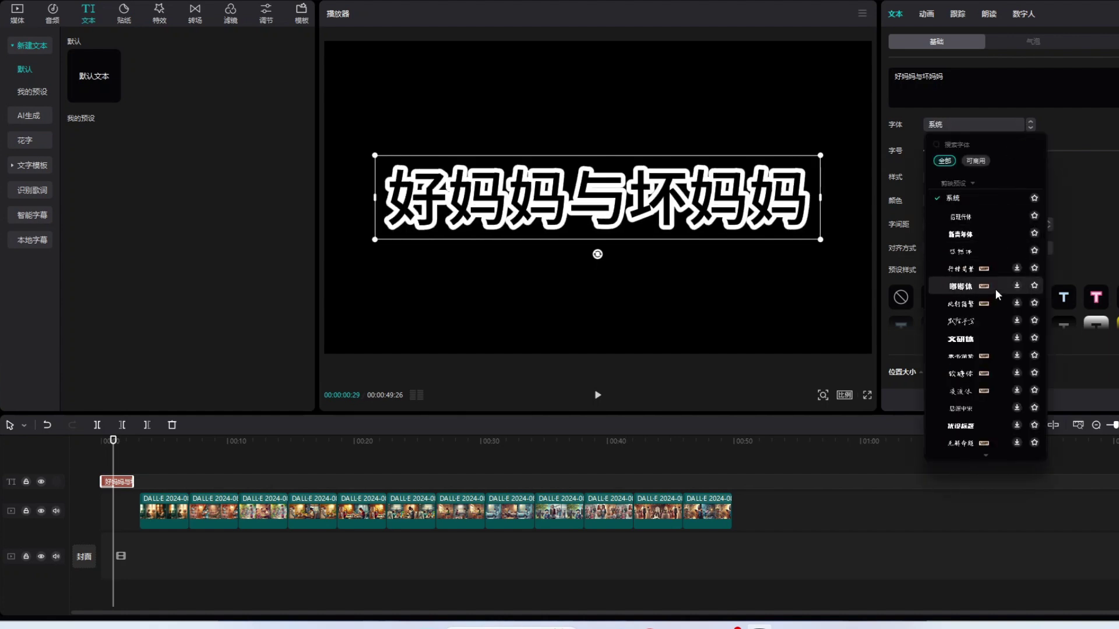
click(966, 238)
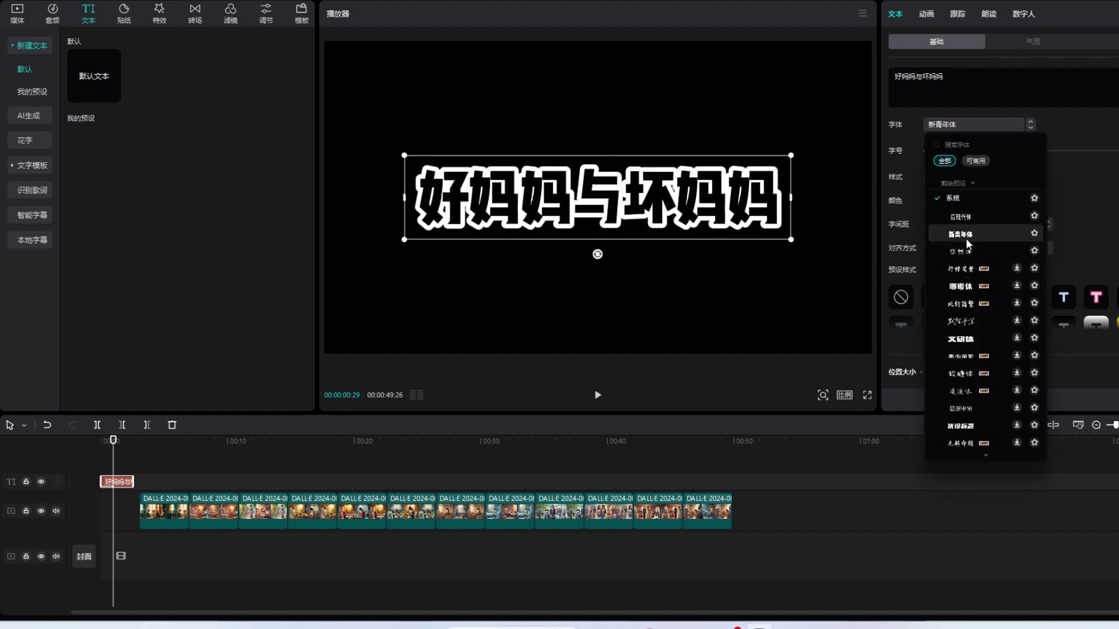
click(1016, 124)
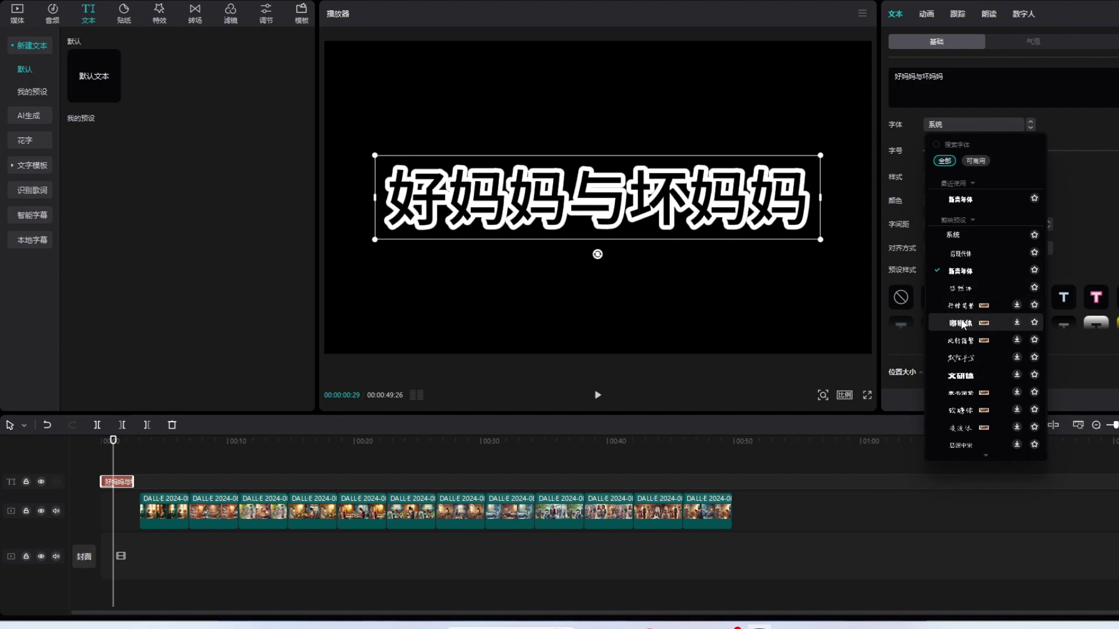
click(142, 473)
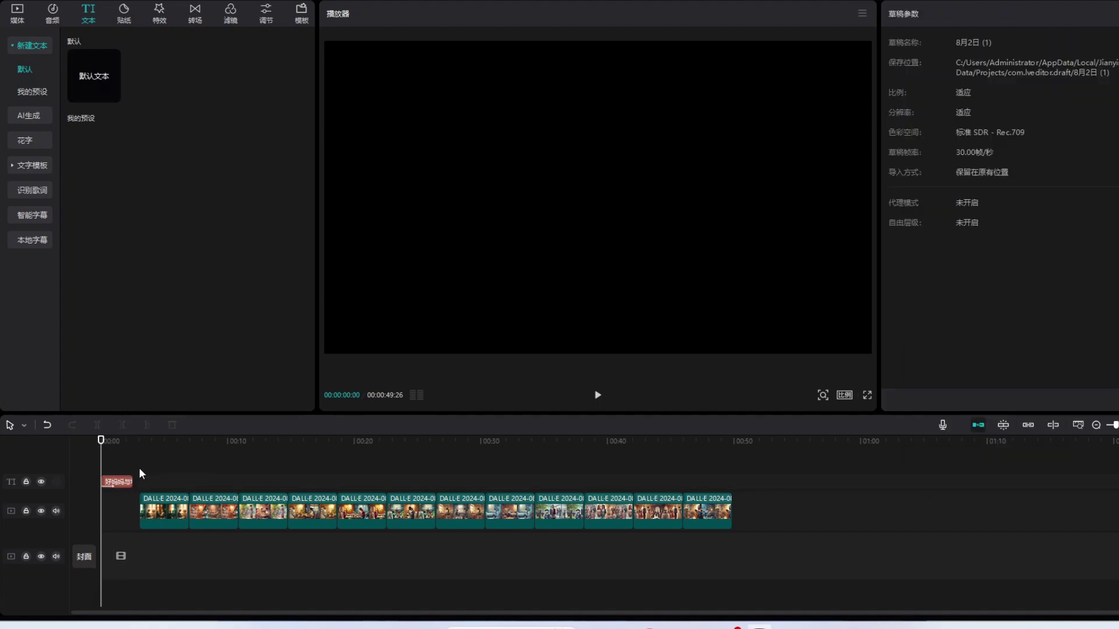
Step: Add the 疑问-啊? sound effect at the start of the timeline and play it back with the title
click(52, 14)
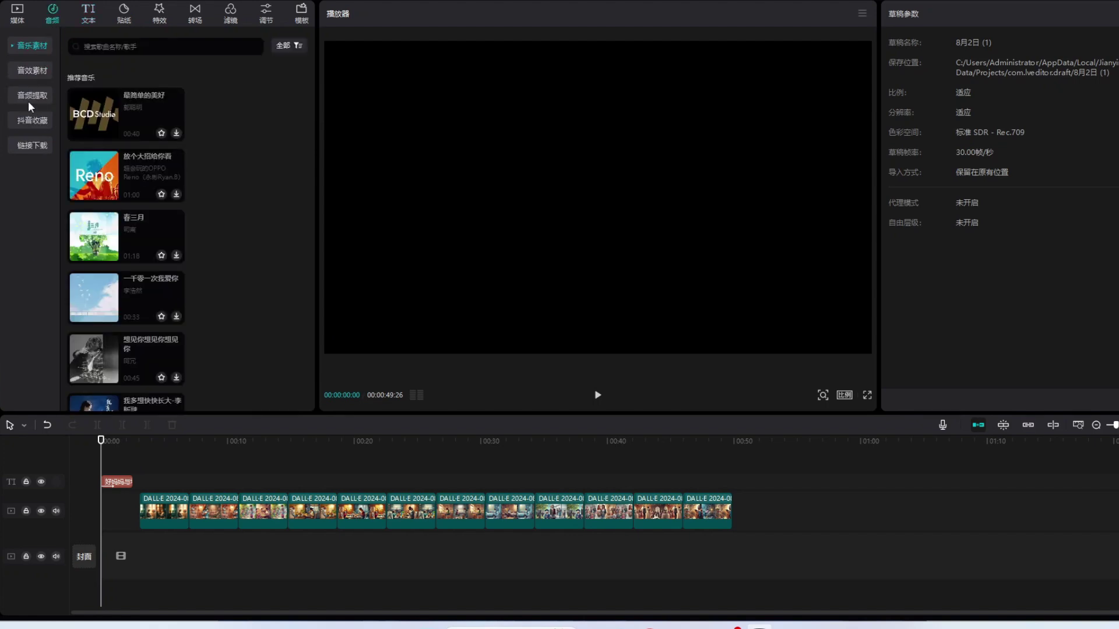
click(29, 69)
drag(95, 236, 101, 503)
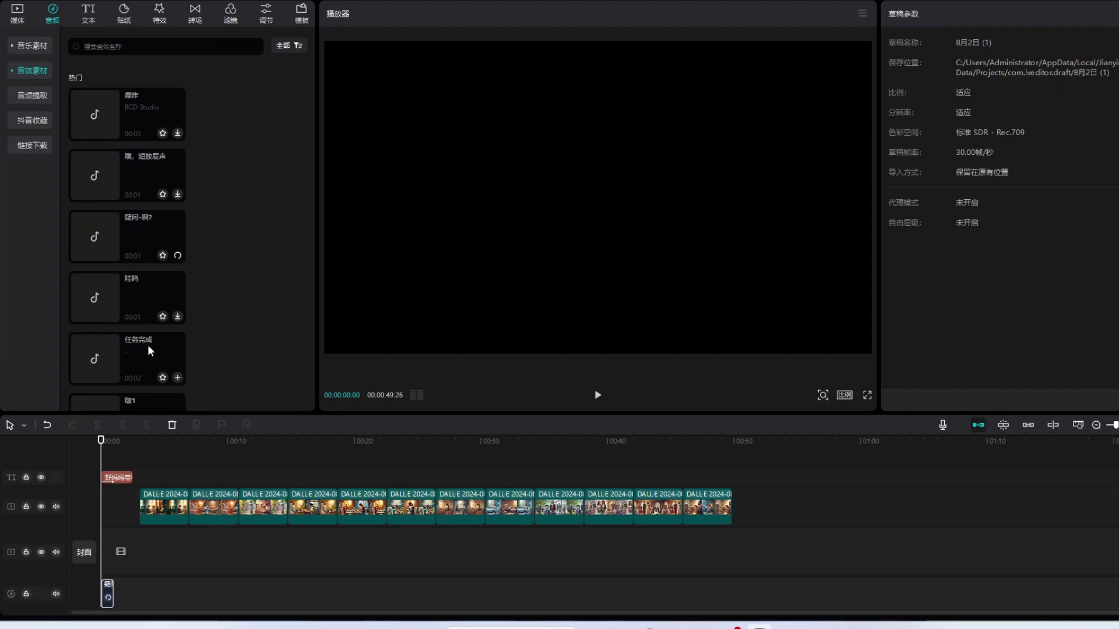
key(space)
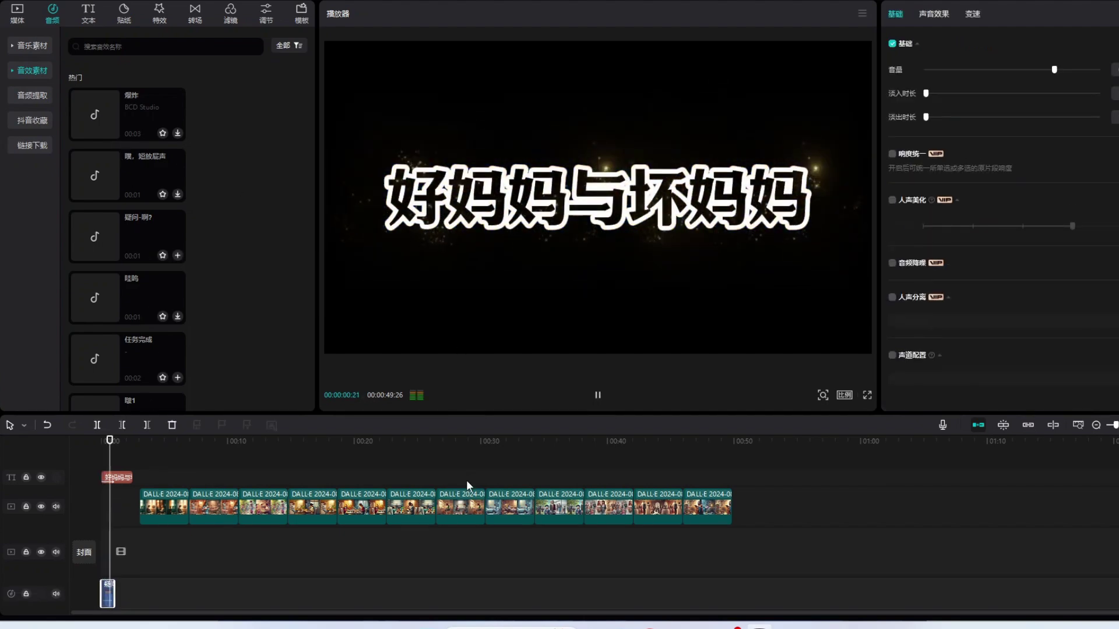
Step: Replace the sound effect under the title with 任务完成 at the timeline start and play it back
click(104, 477)
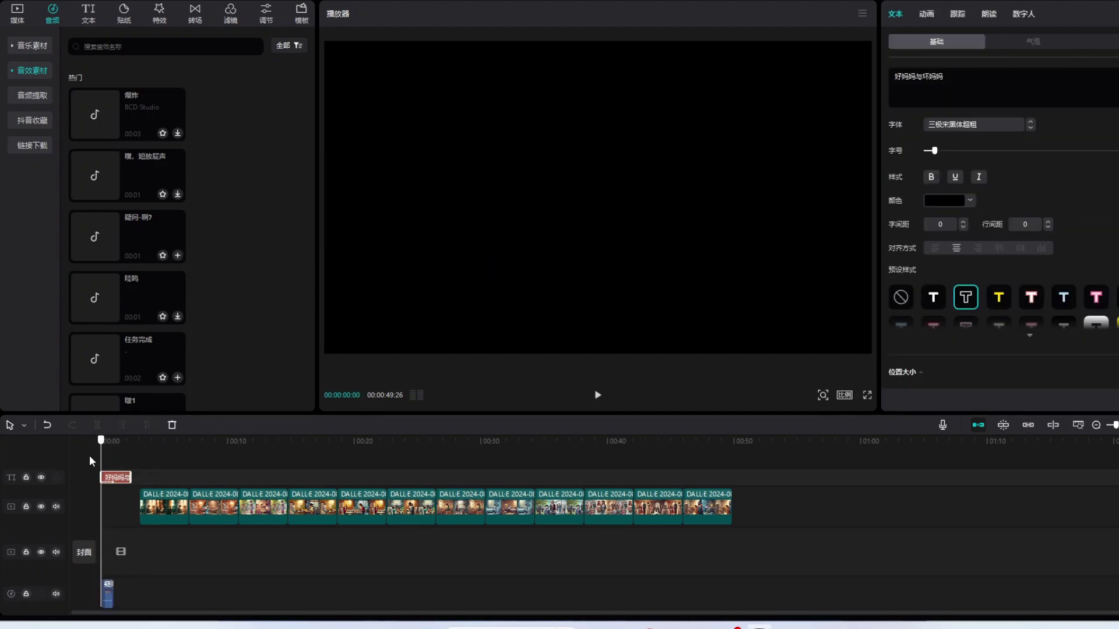
click(108, 593)
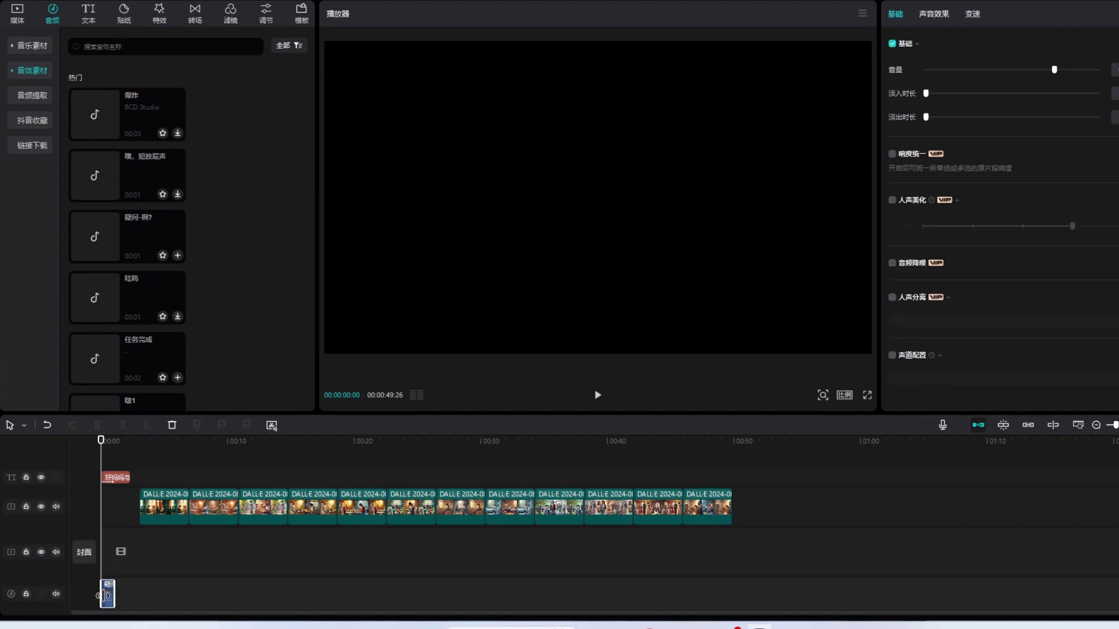
click(171, 425)
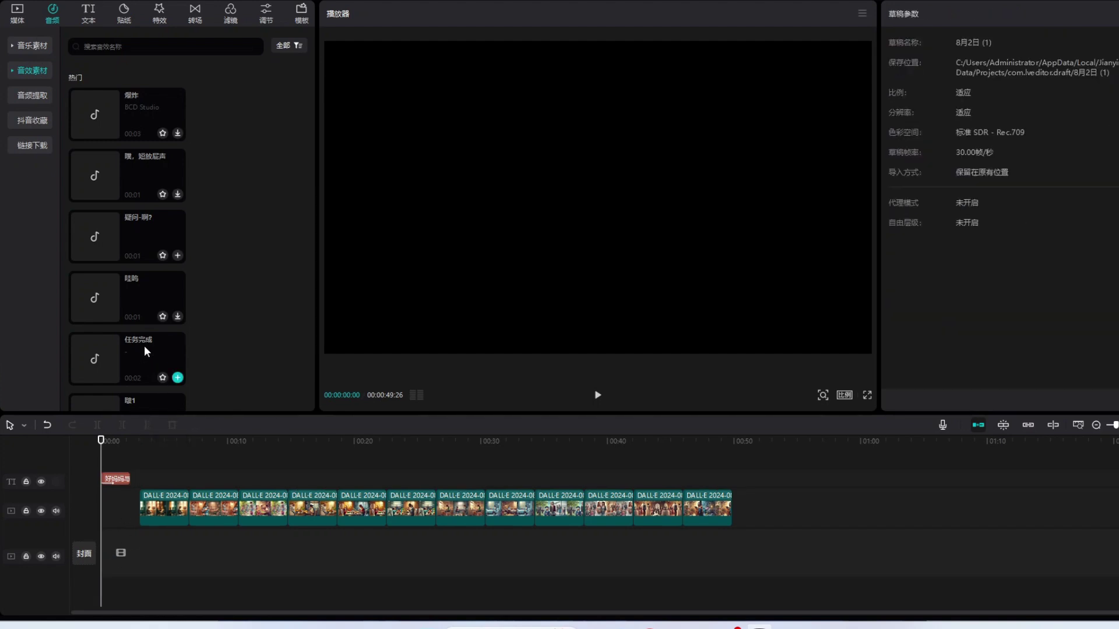
drag(132, 340, 113, 518)
key(space)
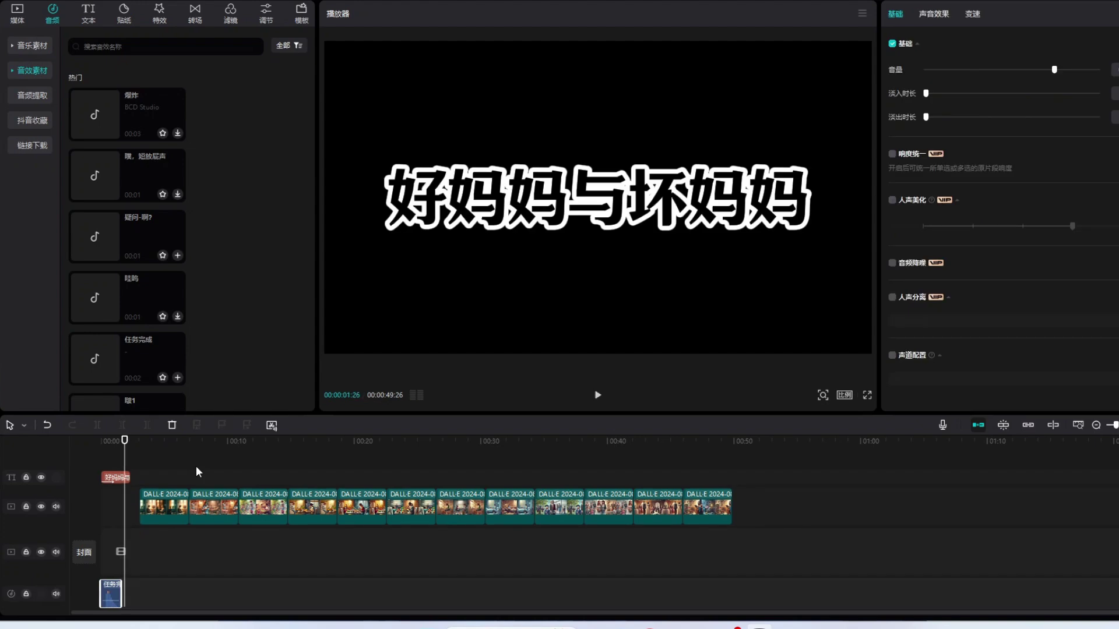
Step: Add a default text reading 怀孕时 right after the title and shorten it to fit before the first image
key(space)
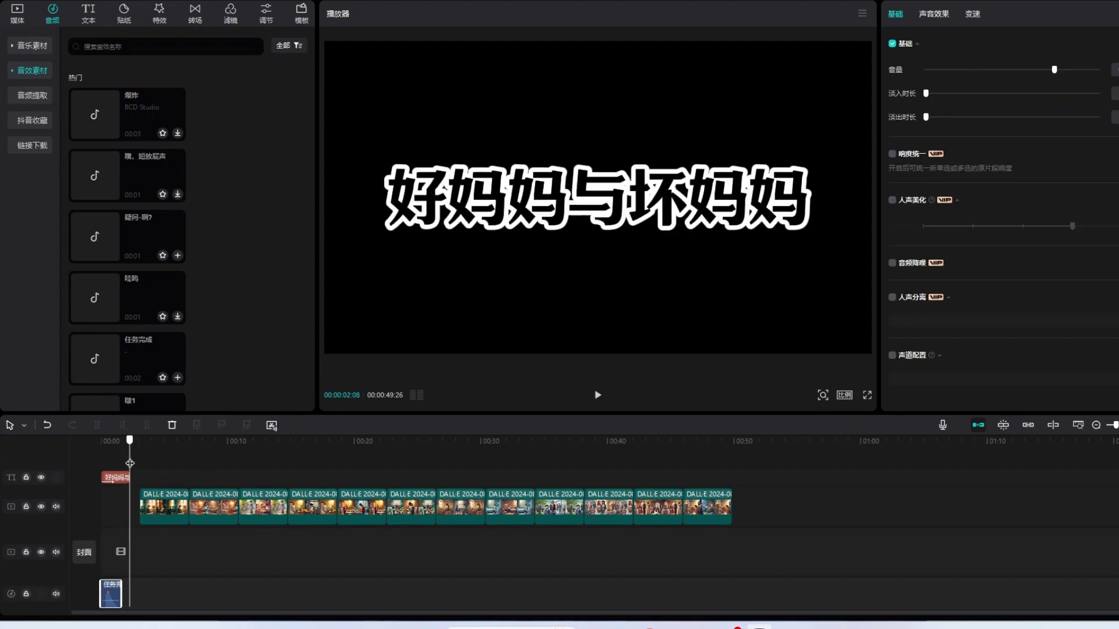
click(88, 14)
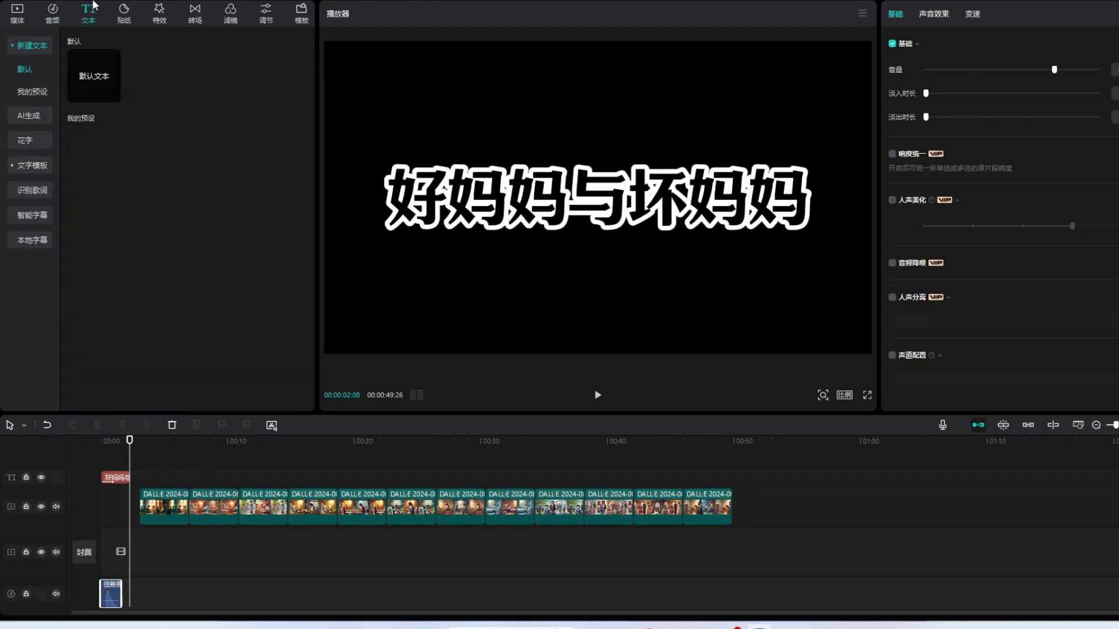
drag(118, 78, 129, 477)
text(huaiy)
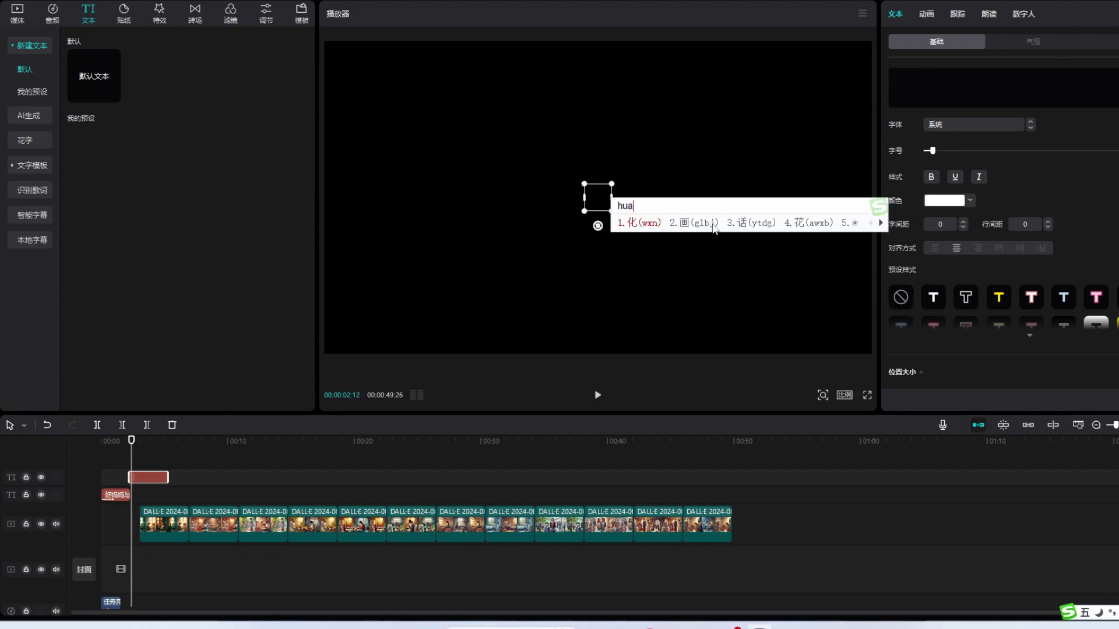
key(space)
text(shi)
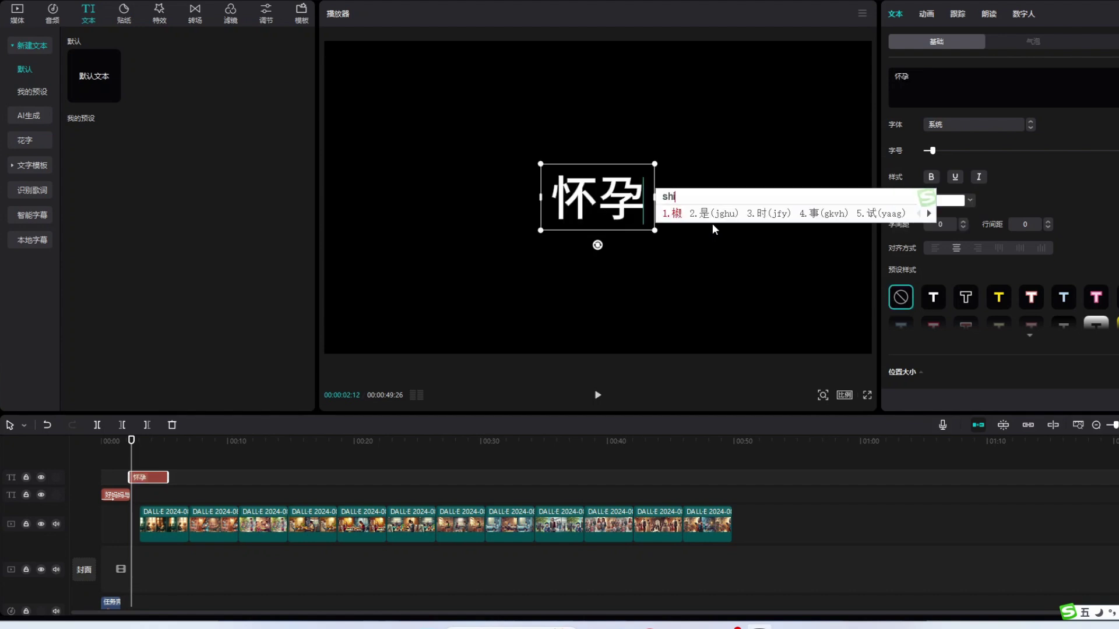
key(space)
click(211, 585)
key(space)
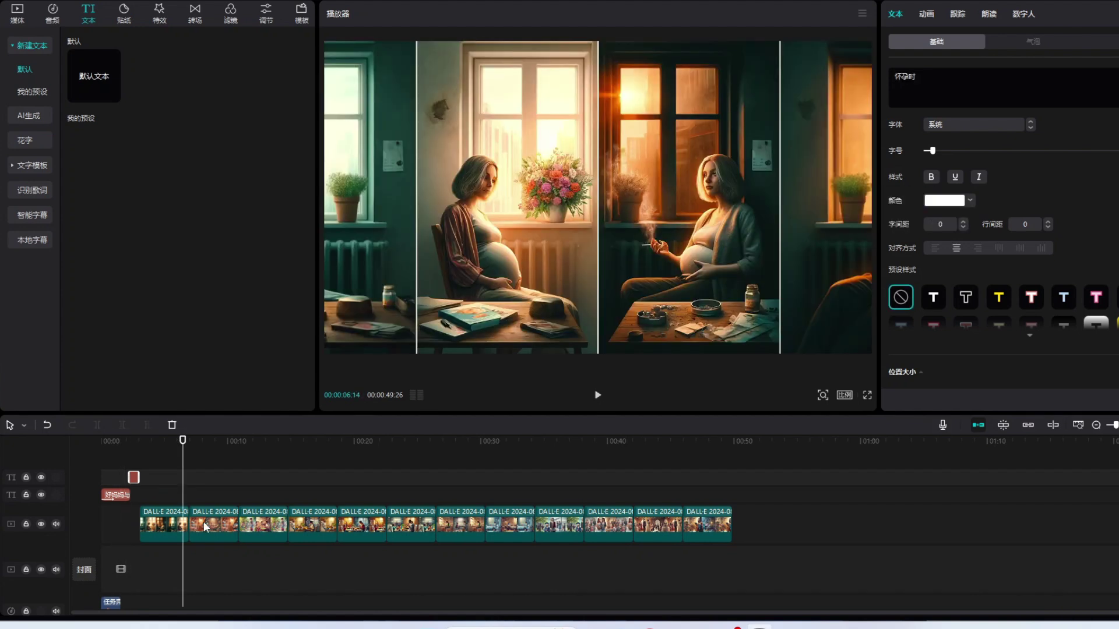
Step: Shift the second and following images later and add the text 孩子刚出生 in the gap after the first image
click(211, 526)
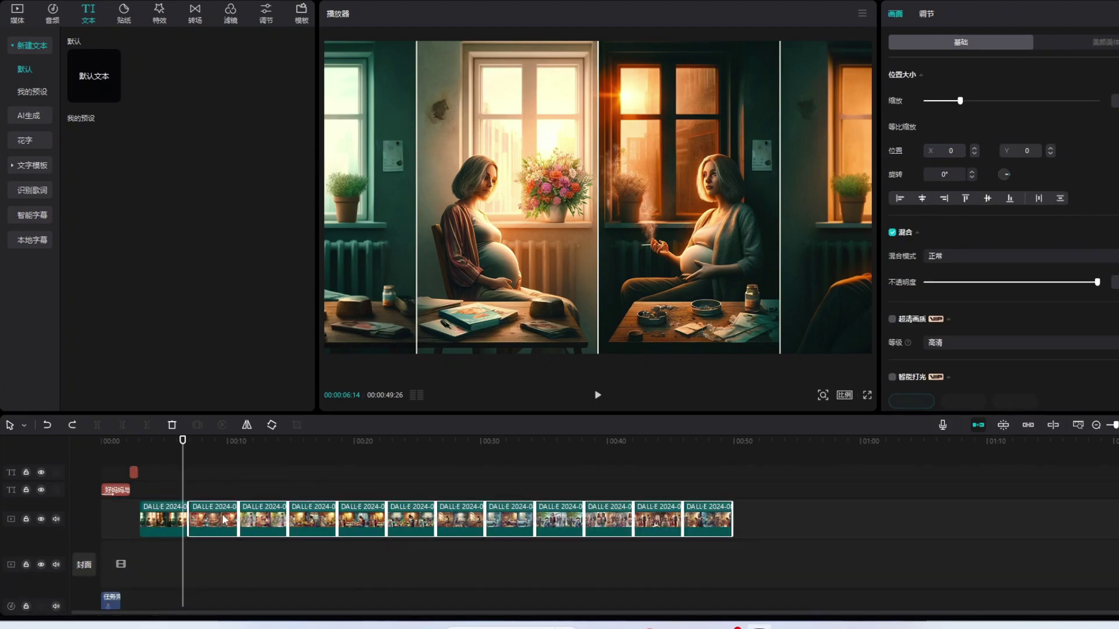
drag(230, 524, 272, 520)
click(193, 470)
click(113, 94)
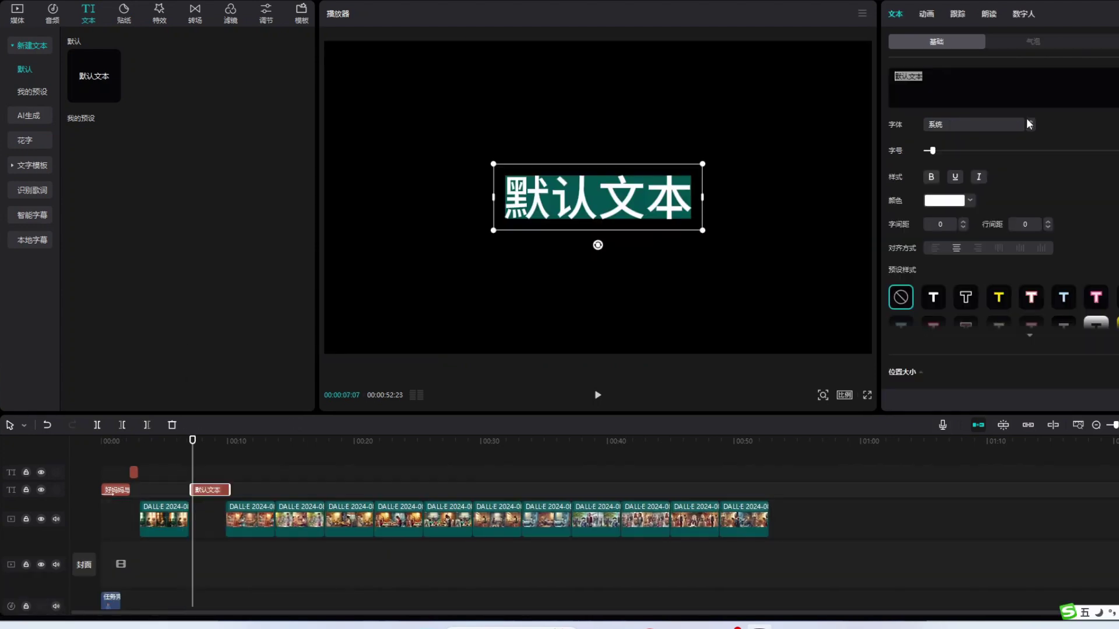
click(1026, 118)
text(hzgcs)
key(space)
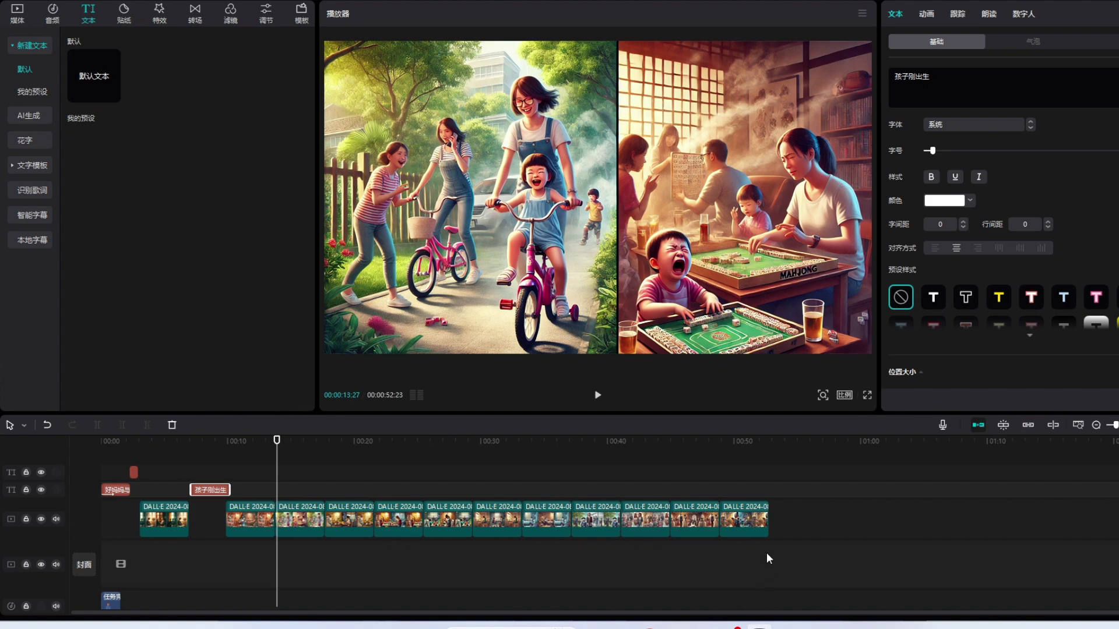
Step: Shift the third and following images later and add the text 孩子的童年 in the gap after the second image
drag(767, 554, 298, 521)
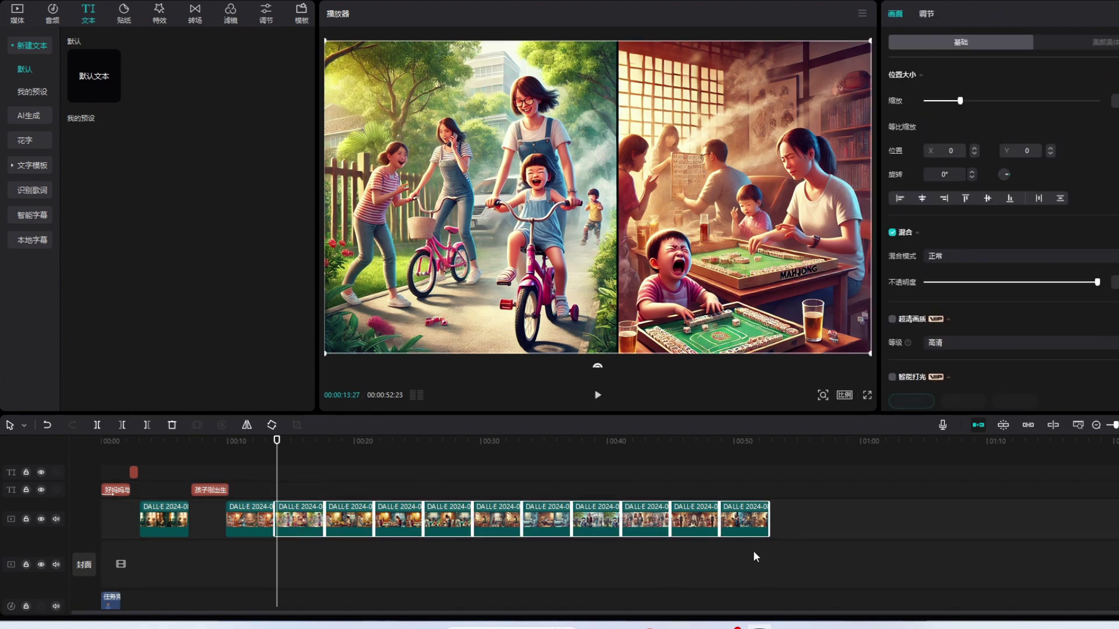
click(448, 562)
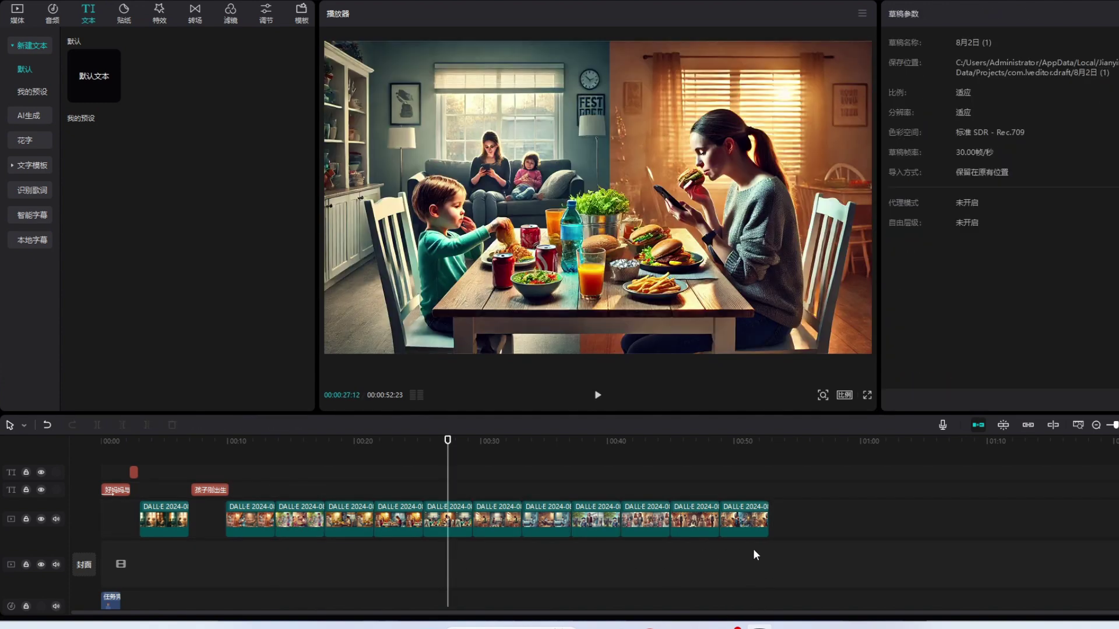
drag(756, 555, 311, 518)
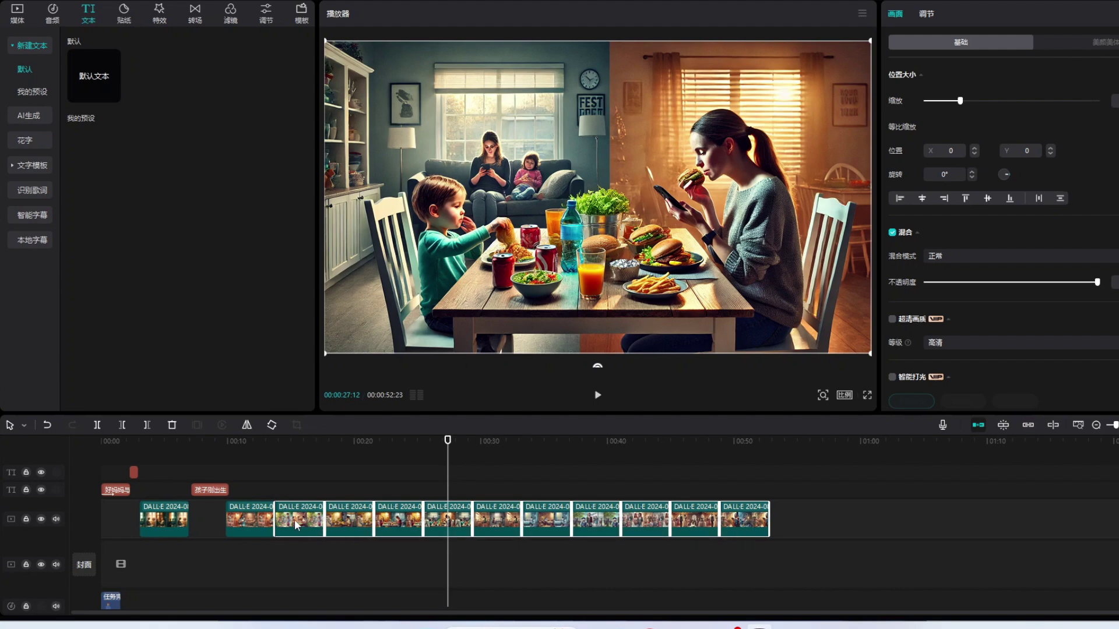
drag(299, 520, 341, 518)
drag(451, 470, 277, 494)
text(haizidetongnian)
key(space)
Step: Move the third image up against the 孩子的童年 text and shift the remaining images later to leave a gap after it
click(374, 549)
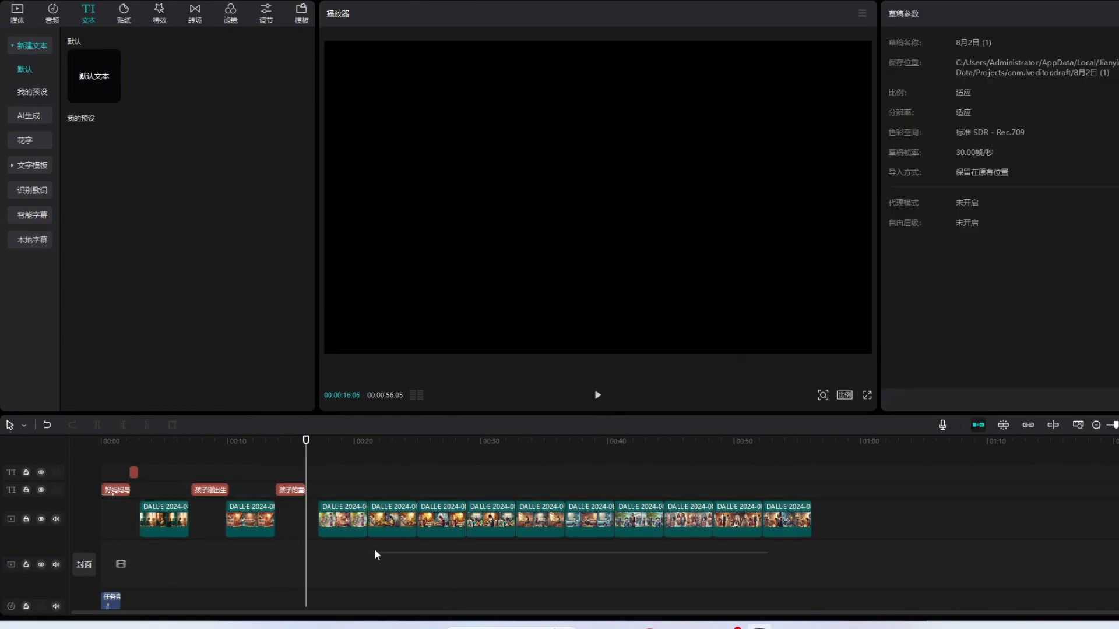
click(348, 521)
drag(349, 521, 422, 516)
click(349, 477)
click(393, 526)
click(347, 479)
drag(347, 480, 357, 483)
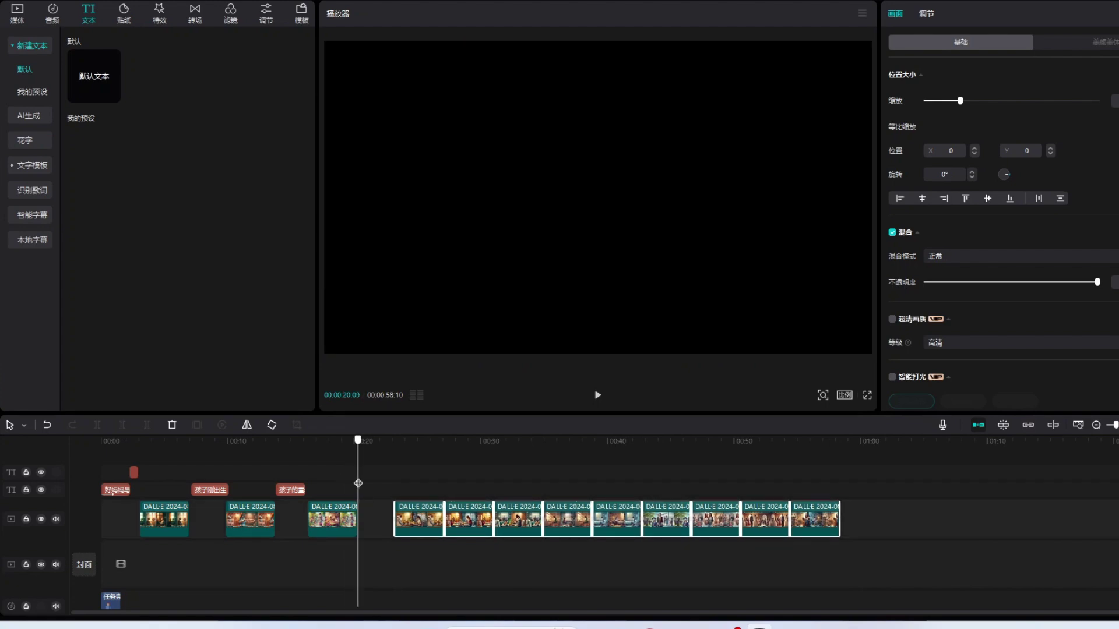
Step: Shorten the 孩子刚出生 text clip and move the images and texts that follow it earlier to close the gap
click(194, 508)
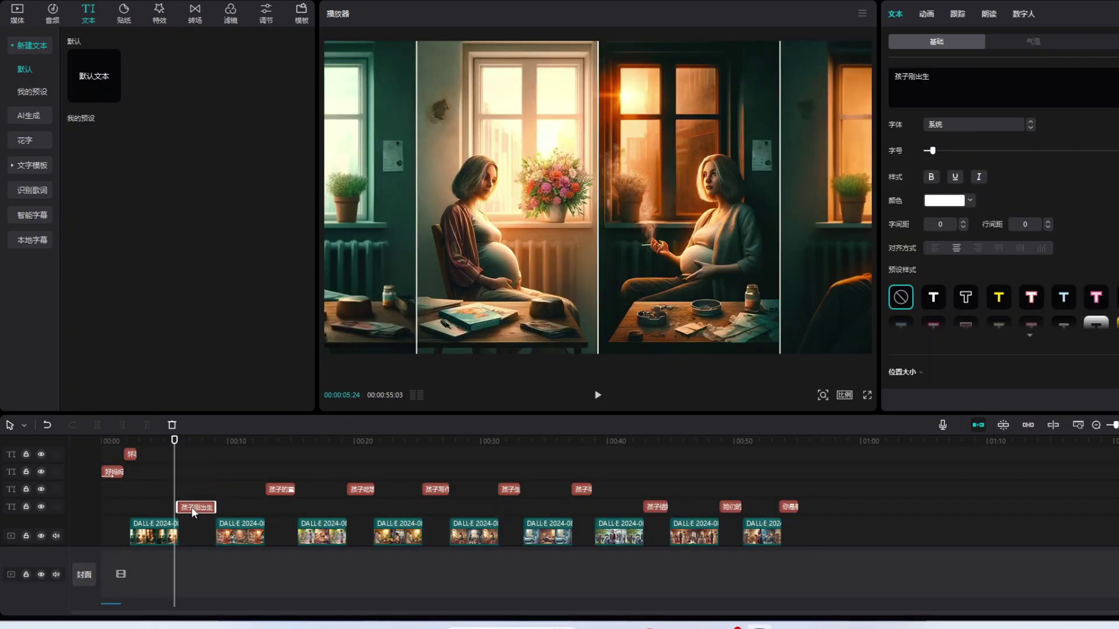
drag(215, 507, 202, 506)
scroll(437, 515, down, 1)
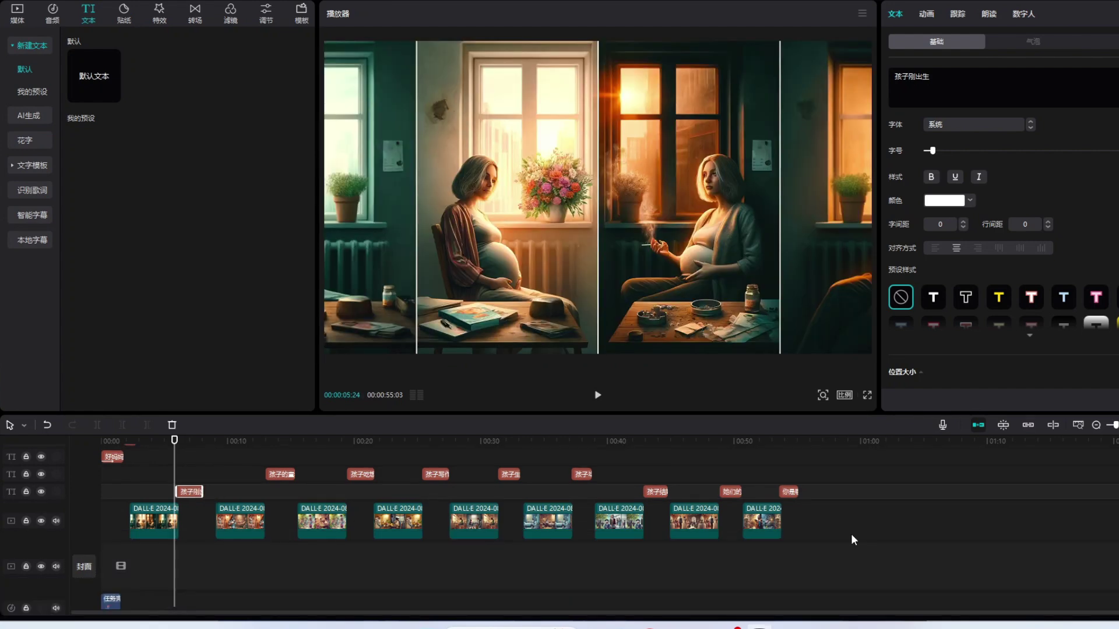
drag(852, 539, 248, 479)
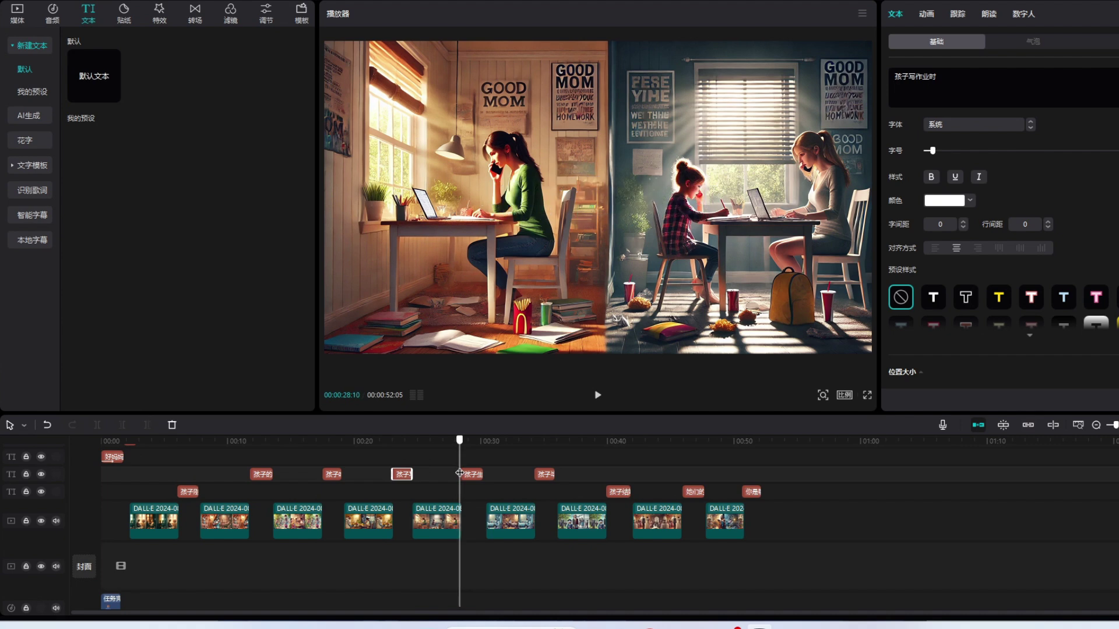
Step: Play back the 孩子生病时 text, shorten it, and pull the images after it earlier before returning to the timeline start
drag(460, 473, 461, 473)
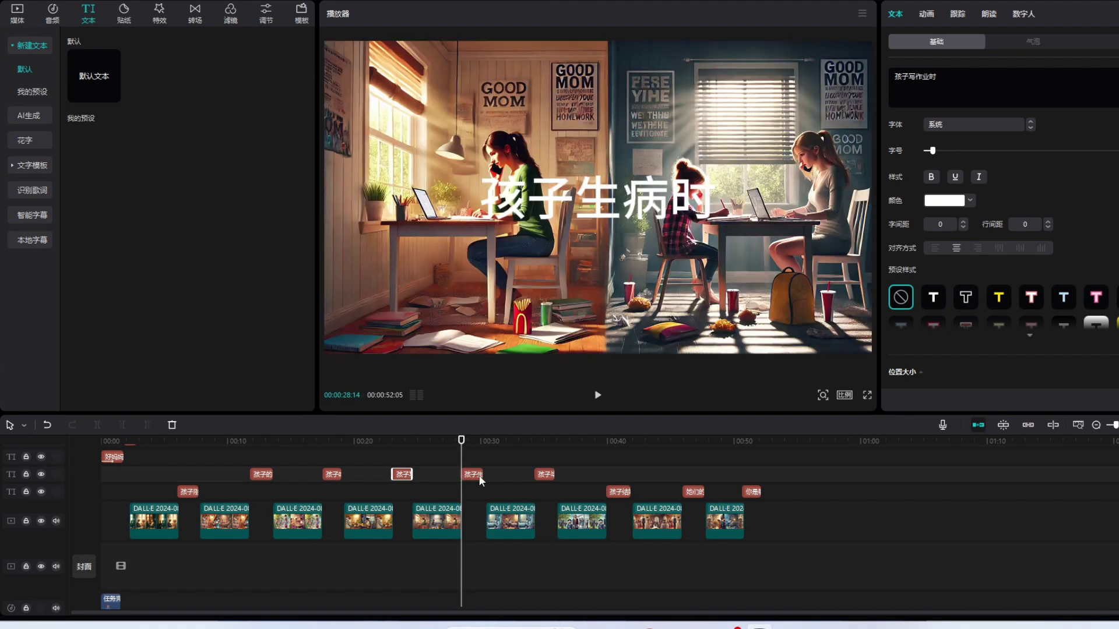
key(space)
key(space)
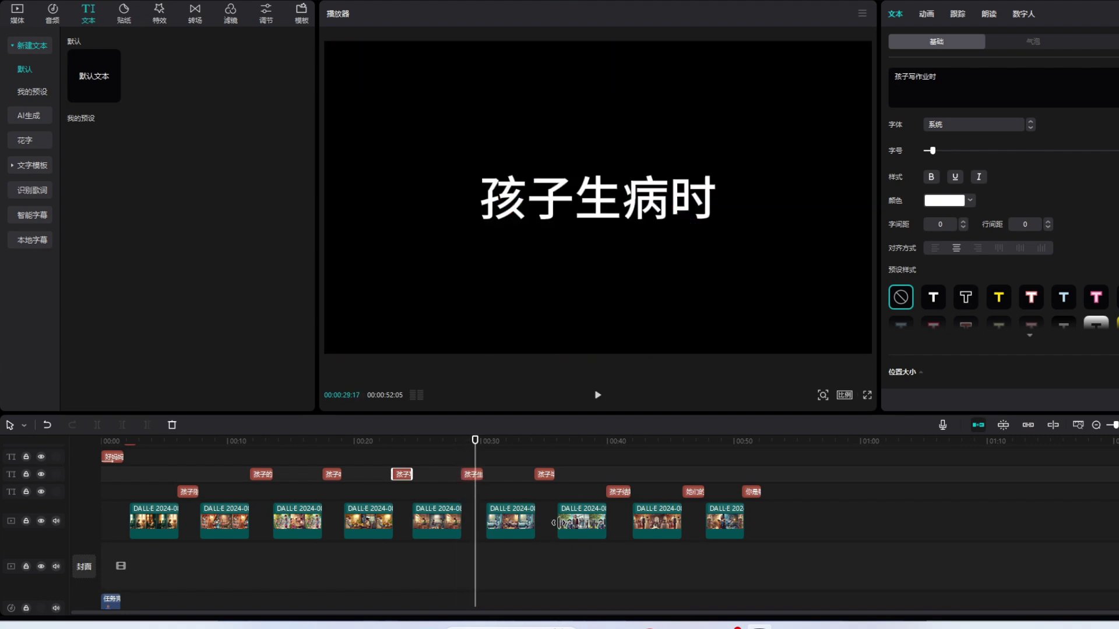
click(734, 565)
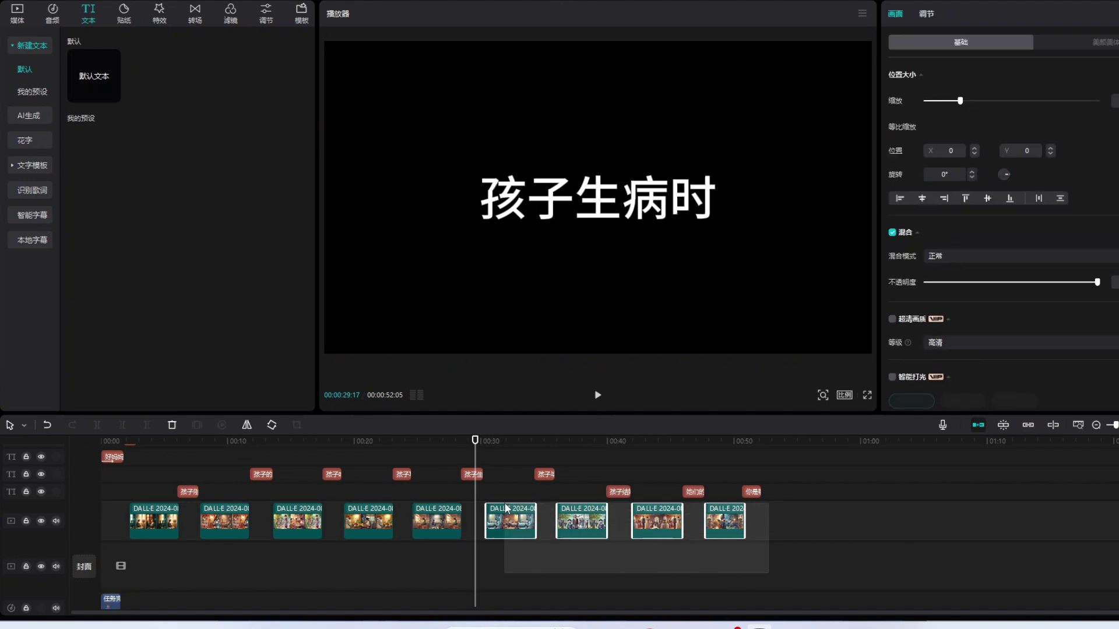
key(Home)
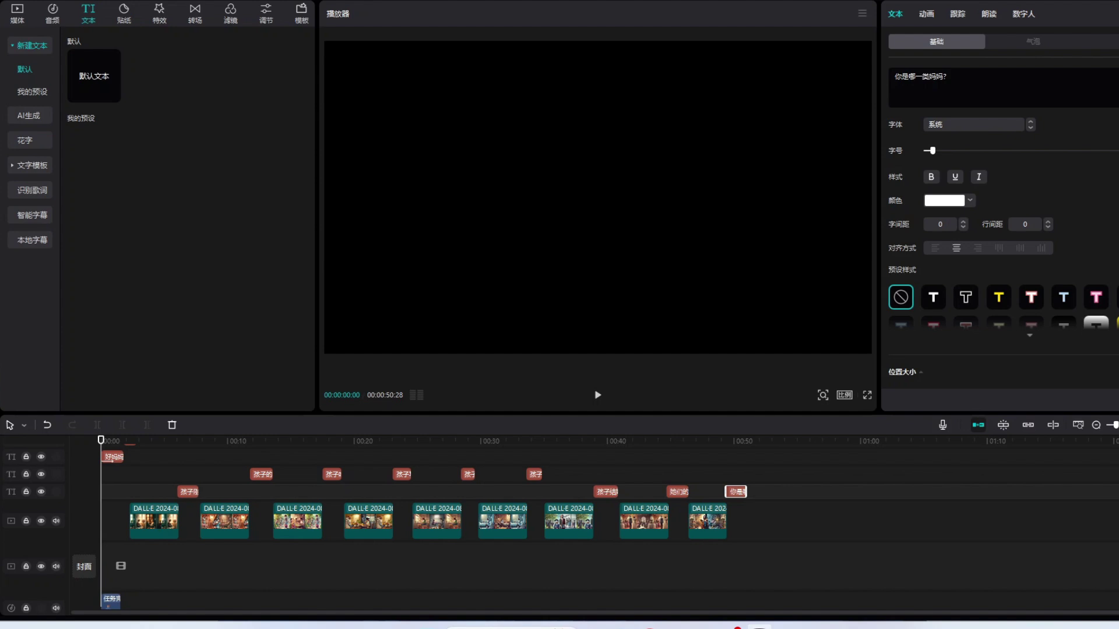
Step: Search the sound effects for 婴儿的声音 and place 婴儿的声音（讨人喜欢） under the second image
click(52, 13)
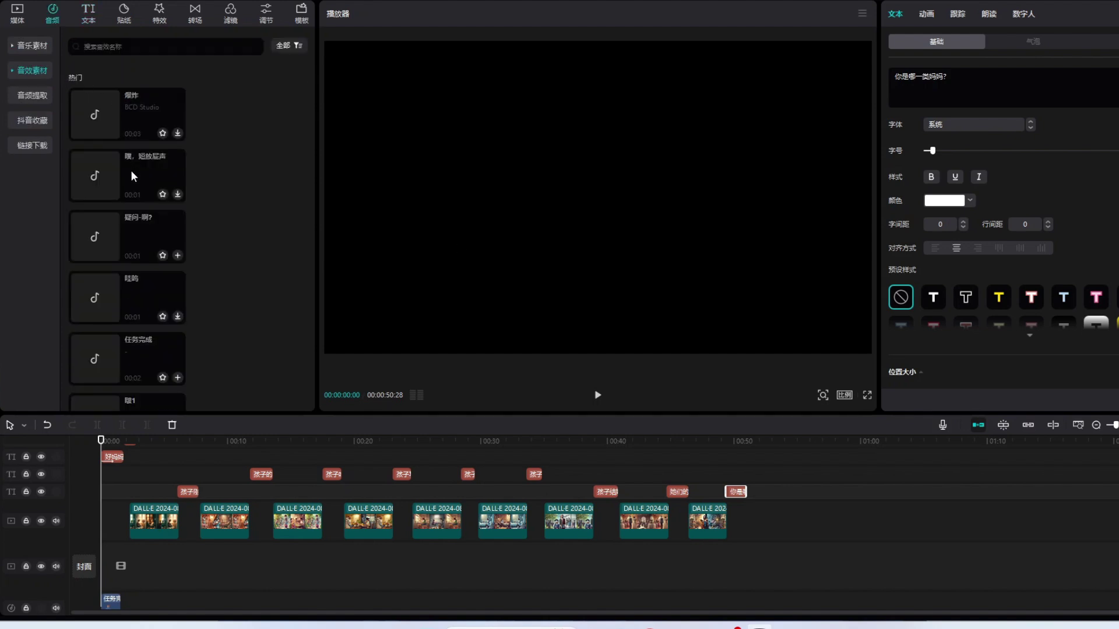
scroll(130, 174, down, 4)
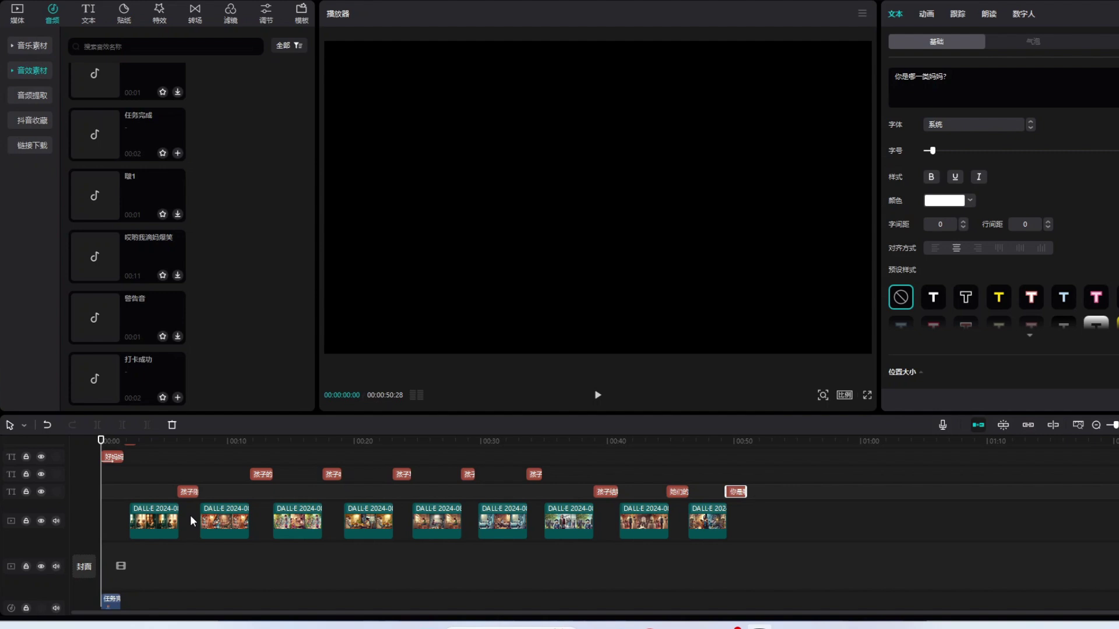
click(127, 45)
text(婴儿的声音)
key(Return)
click(95, 227)
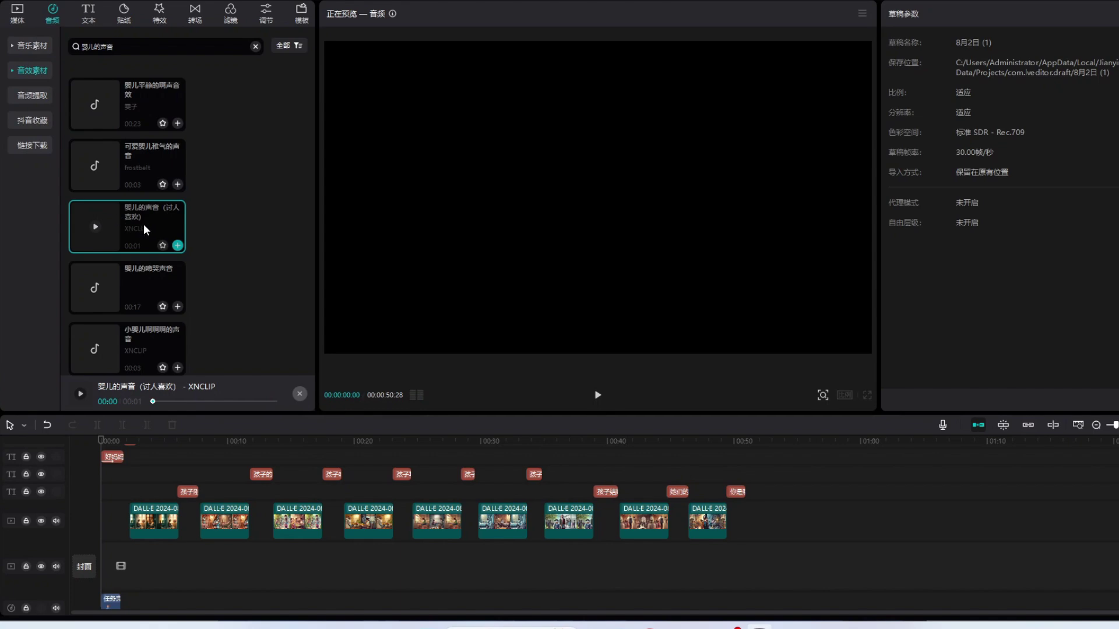
drag(143, 224, 207, 591)
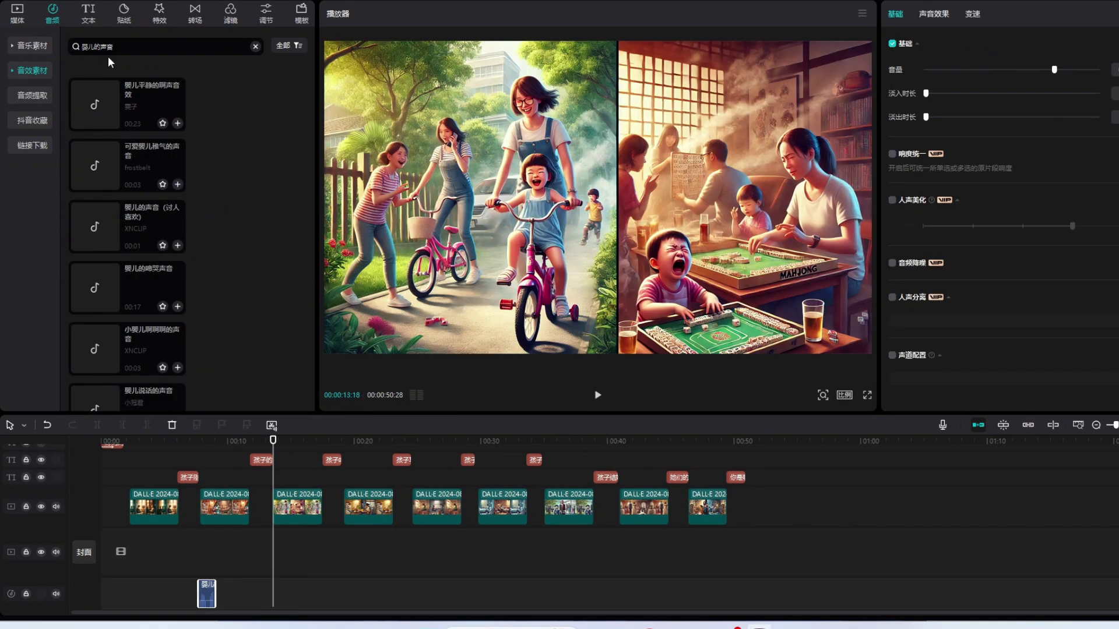
Step: Search the sound effects for 孩子的嬉笑声, place 孩子-嘻嘻哈哈 under the third image, and trim it to the image's end
click(125, 46)
text(孩子的嬉笑声)
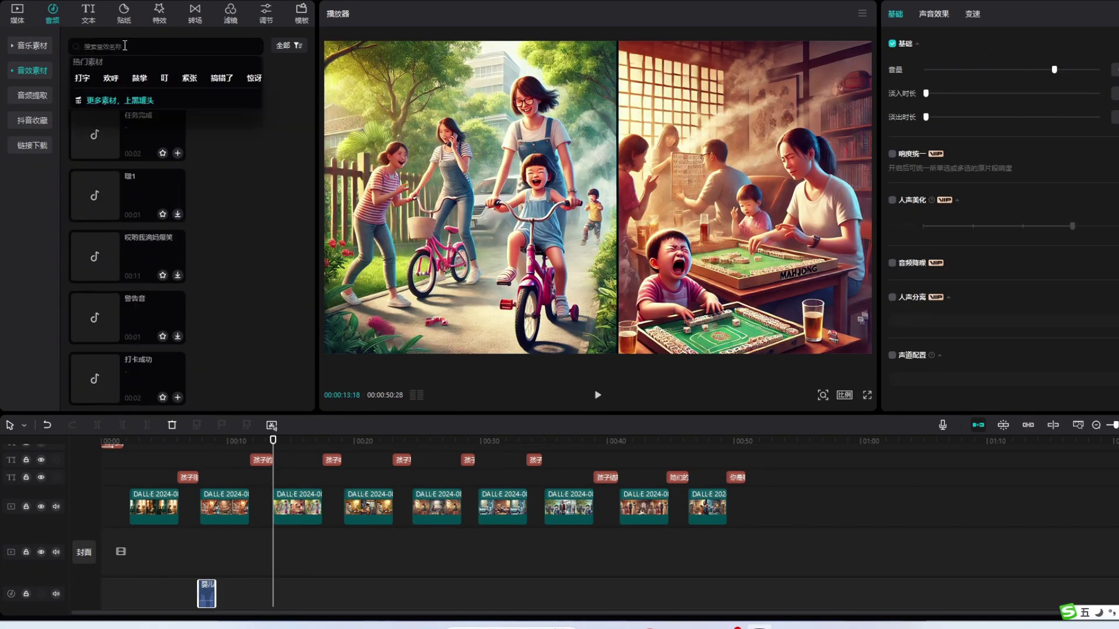
key(Return)
click(110, 105)
click(106, 183)
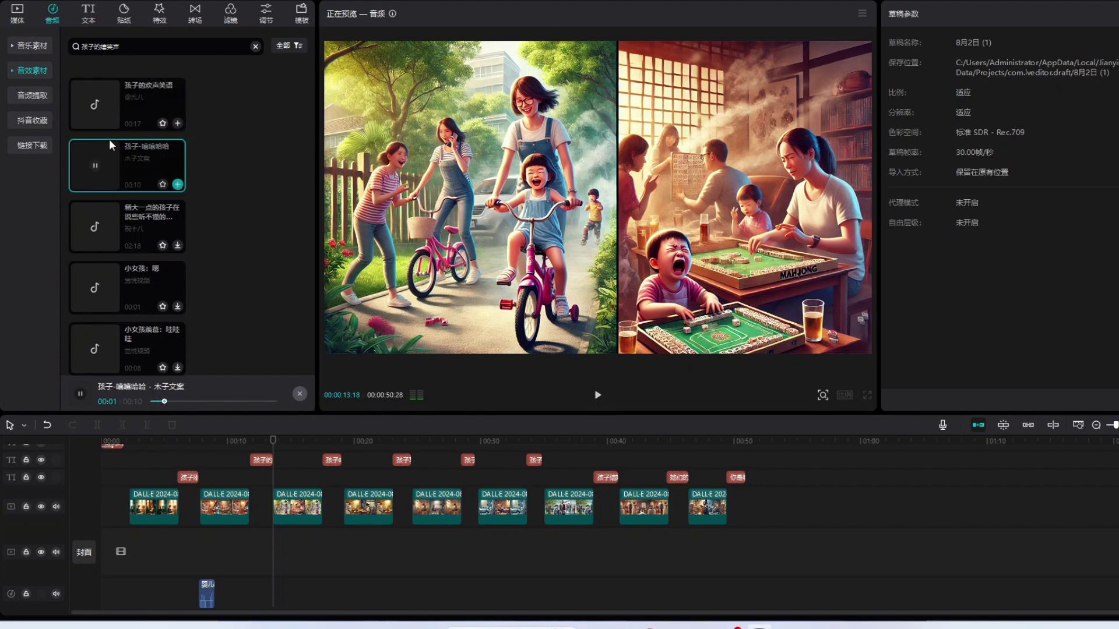
click(106, 100)
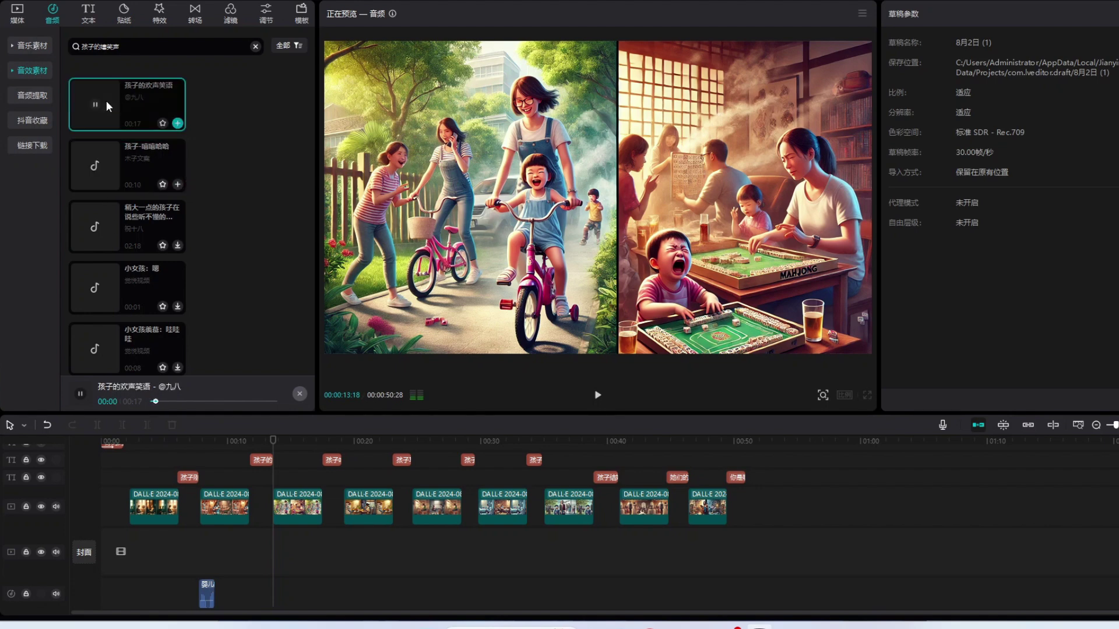
click(107, 157)
drag(106, 155, 322, 593)
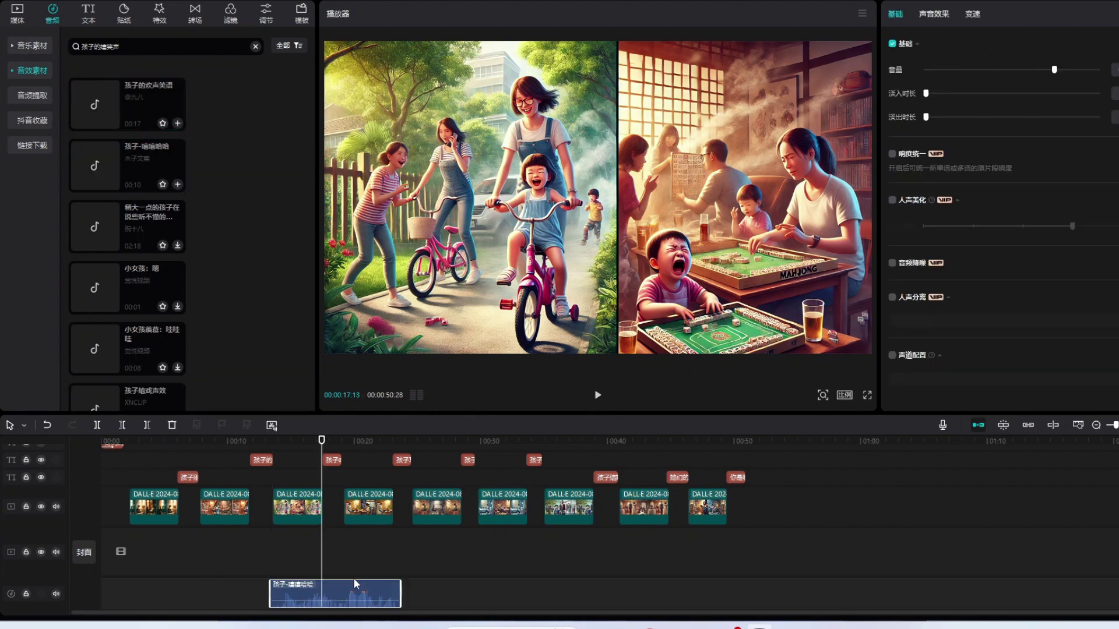
click(145, 424)
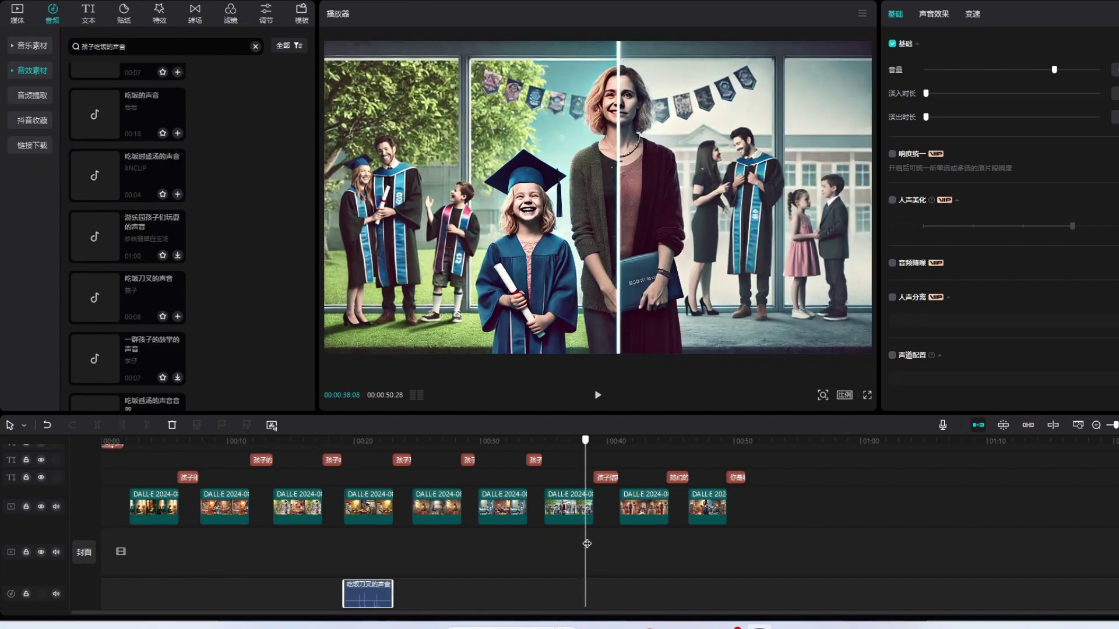
Step: Search the sound effects for 悲伤的声音 and place a shortened 伤心悲伤的声音 under the wedding image at about 41 seconds
drag(587, 547, 624, 547)
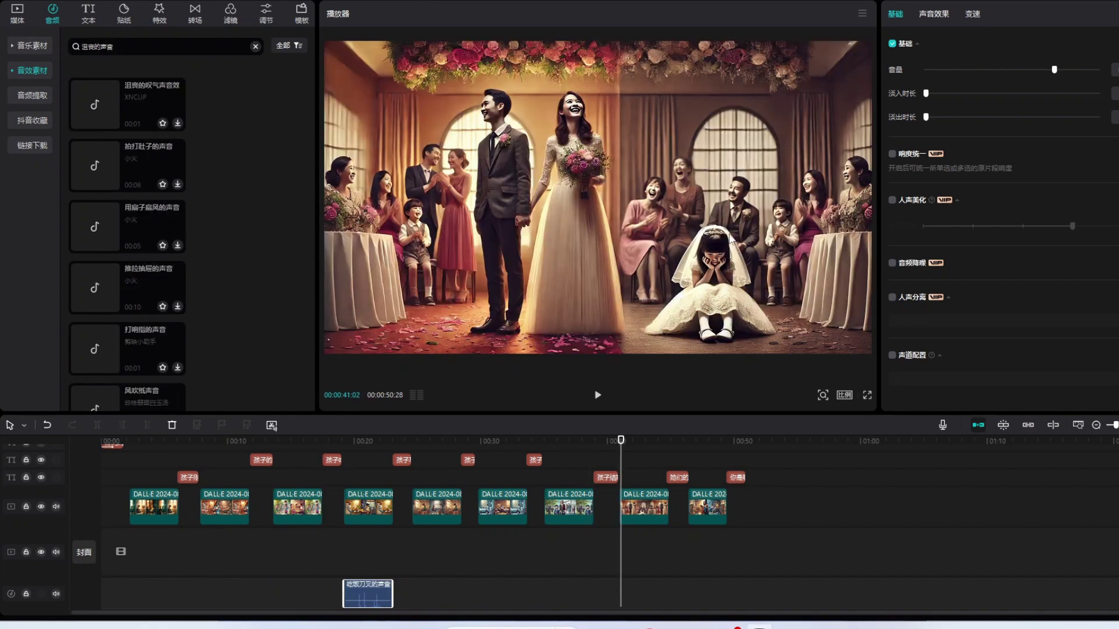
click(139, 100)
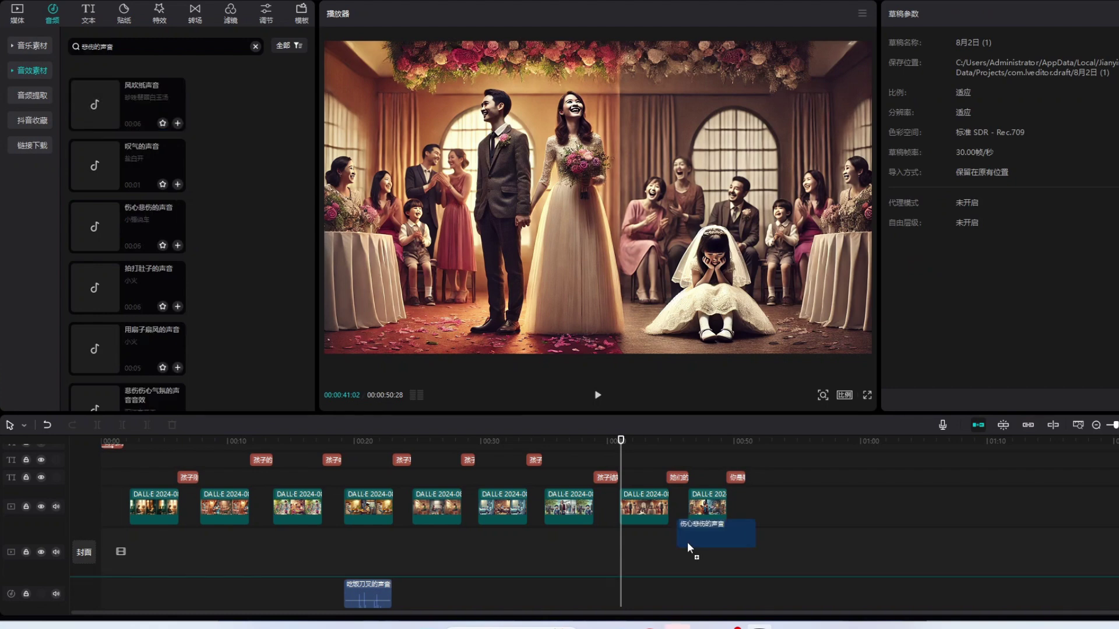
drag(687, 542, 619, 593)
click(100, 476)
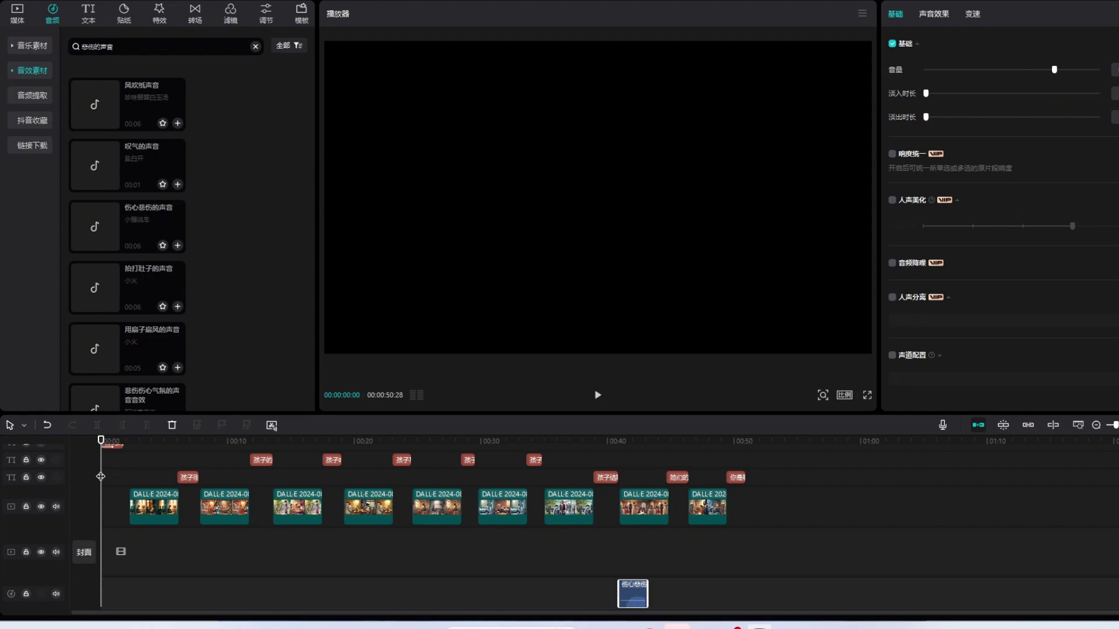
scroll(101, 476, up, 2)
Step: Import the four English-titled music tracks, Final Girl through Read All Over, from the 常用音乐 folder on drive D
click(18, 20)
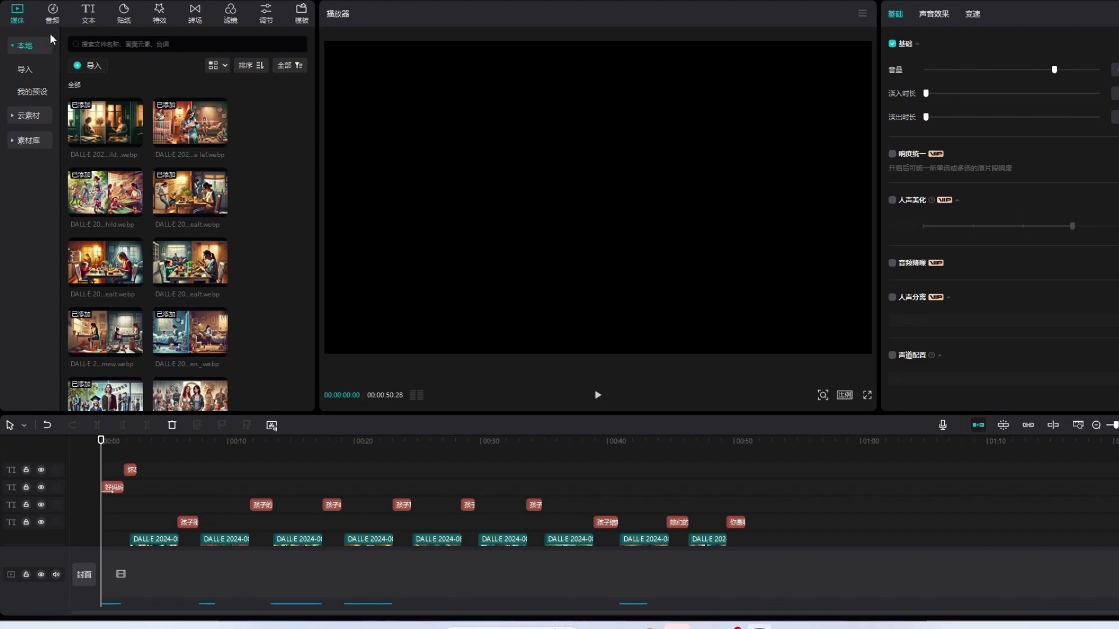
click(91, 64)
click(167, 14)
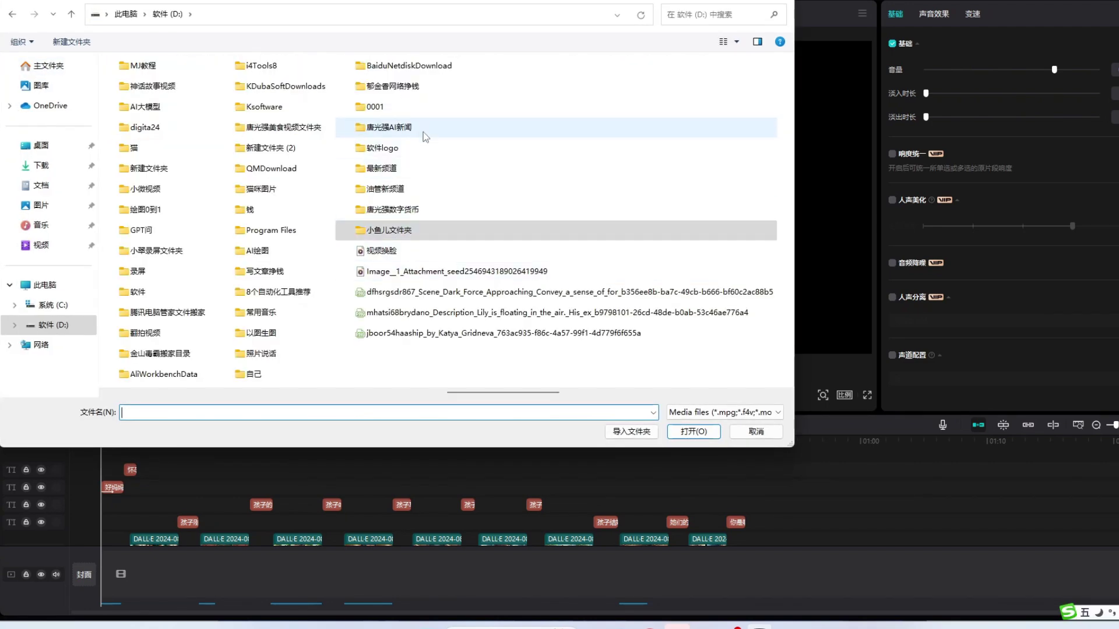
double_click(259, 312)
drag(209, 205, 202, 156)
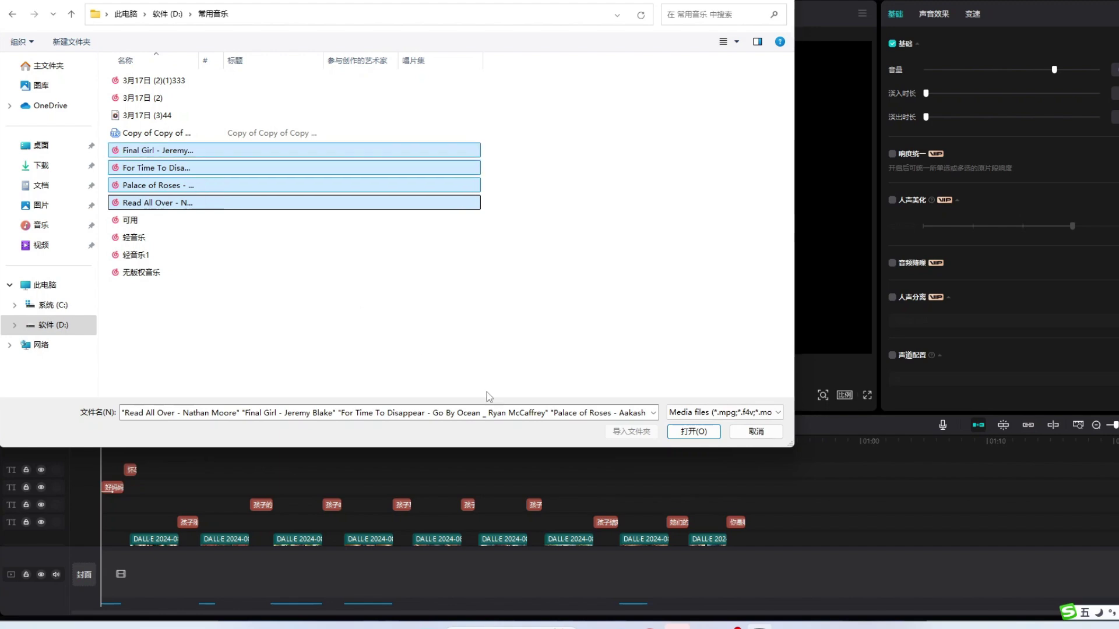
click(690, 432)
Step: Add For Time To Disappear as background music from the timeline start and trim its end to the last image's end
drag(190, 117, 75, 546)
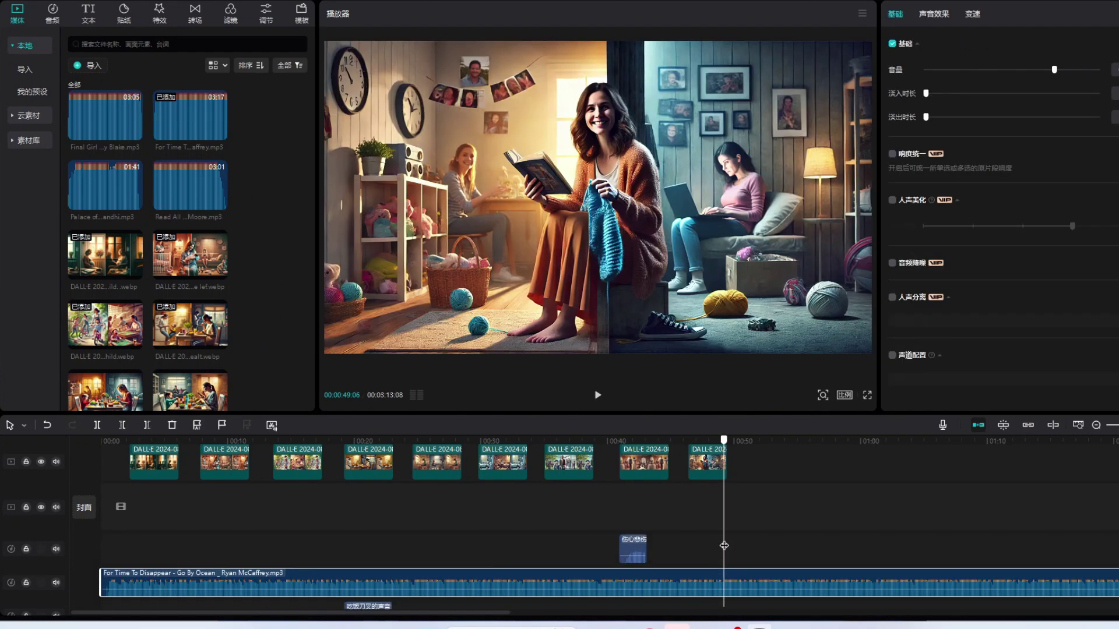
drag(729, 544, 728, 544)
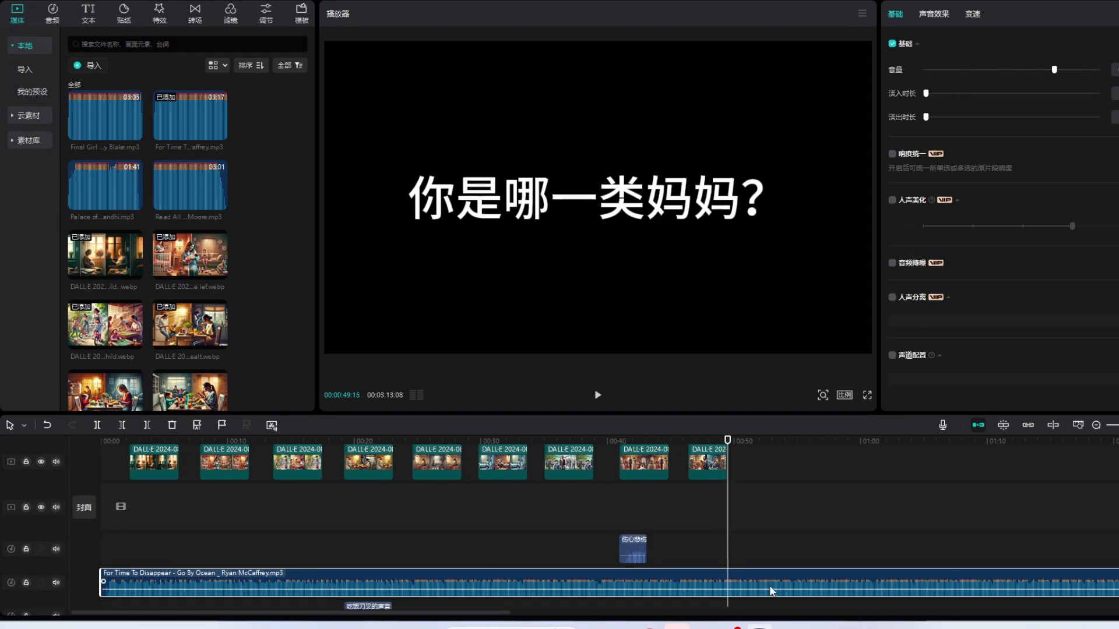
click(147, 425)
Step: Add a short fade-in and fade-out to the background music and open the full-screen preview from the start
drag(737, 512, 111, 578)
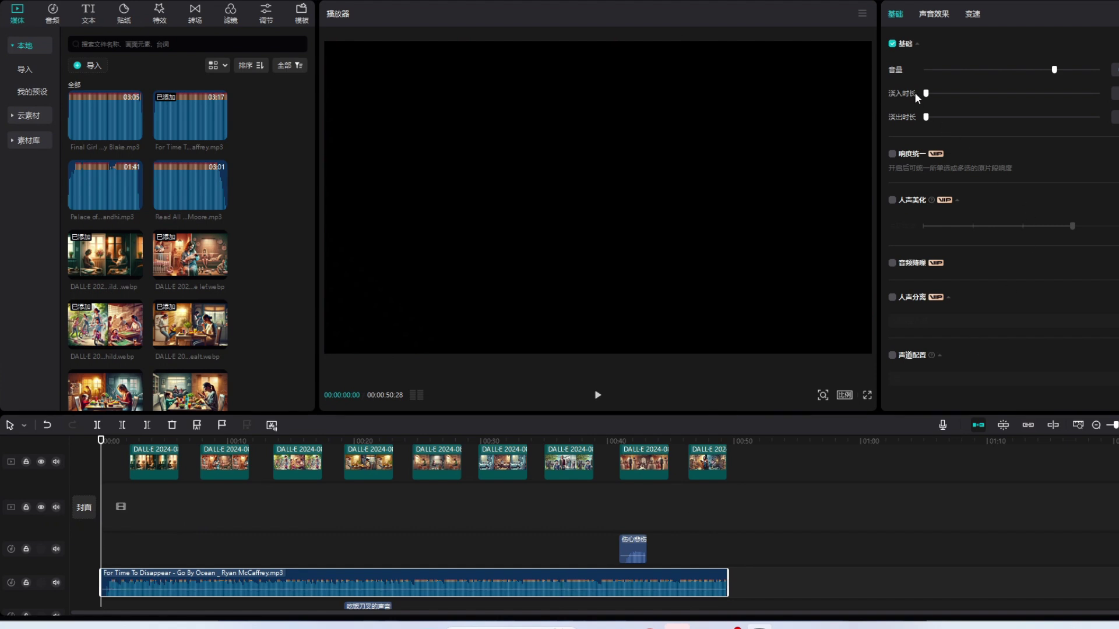
drag(926, 93, 946, 118)
click(867, 395)
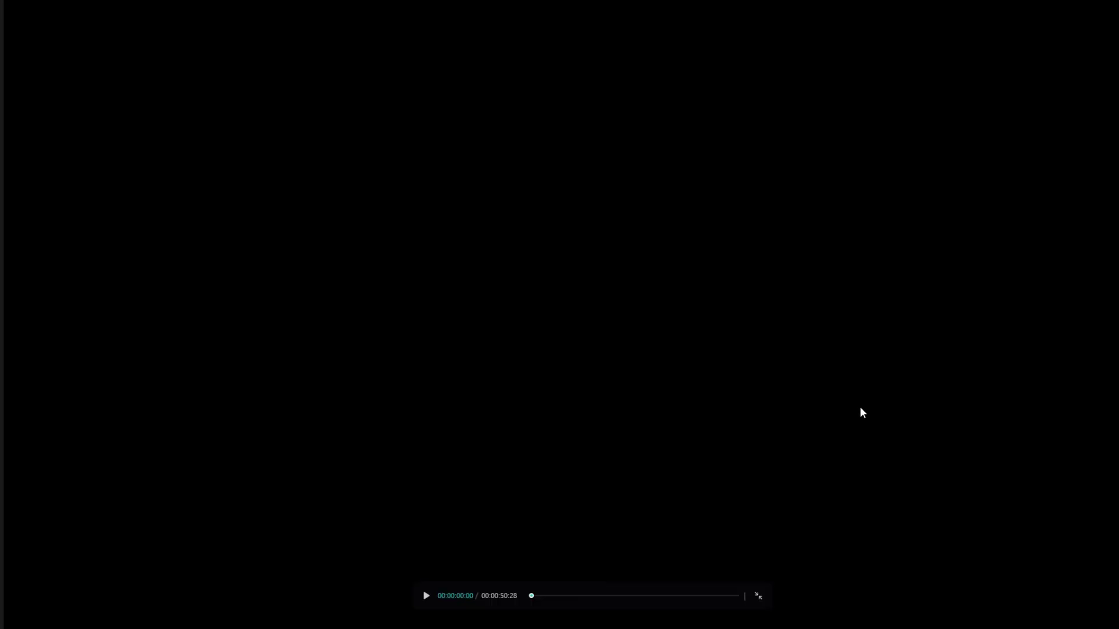